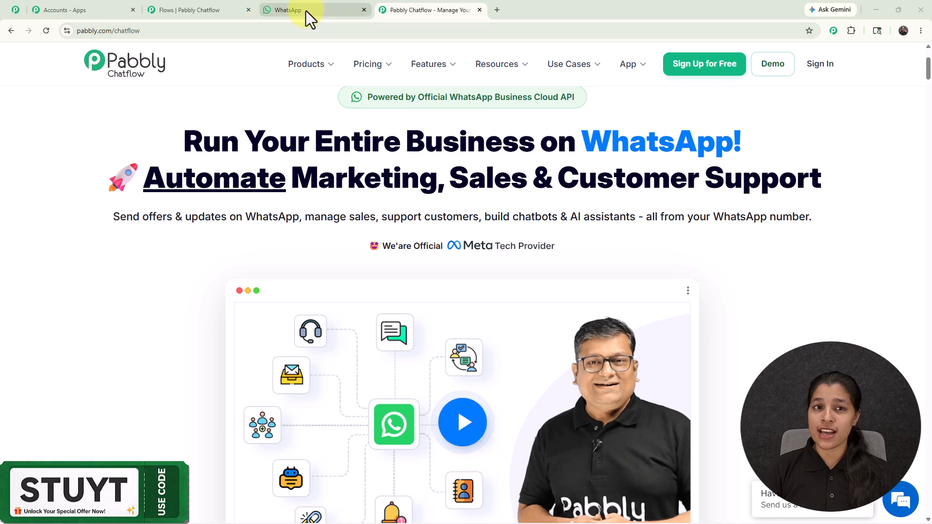
Switch to WhatsApp Web and send "Hello" in the My Test Number chat
click(344, 10)
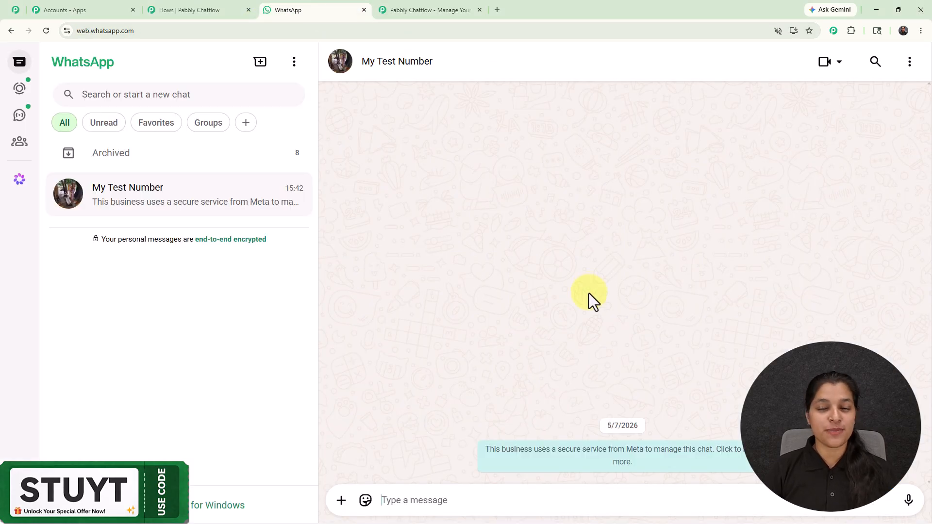
click(447, 500)
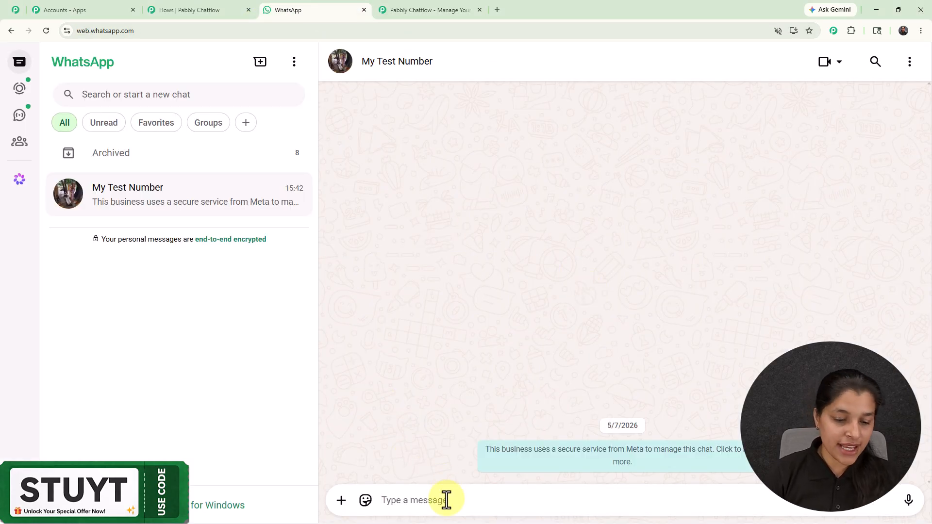
text(Hello)
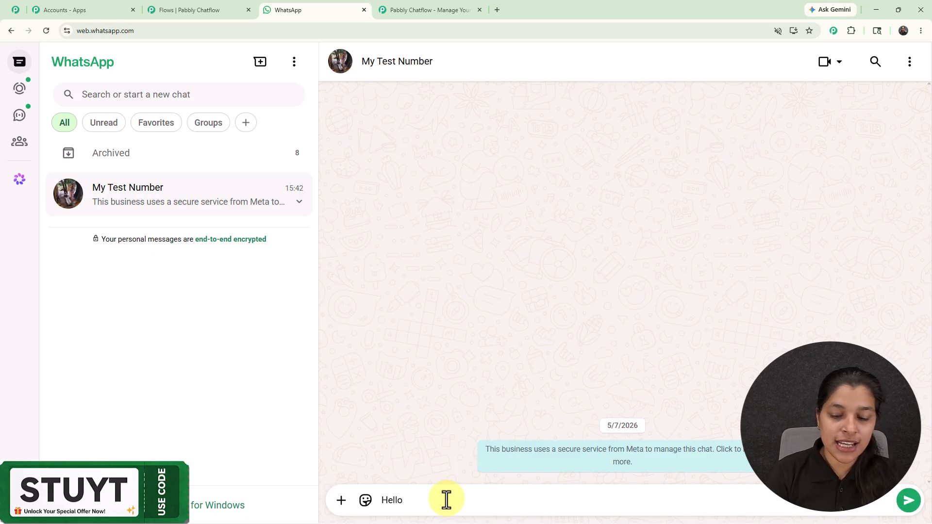
key(Return)
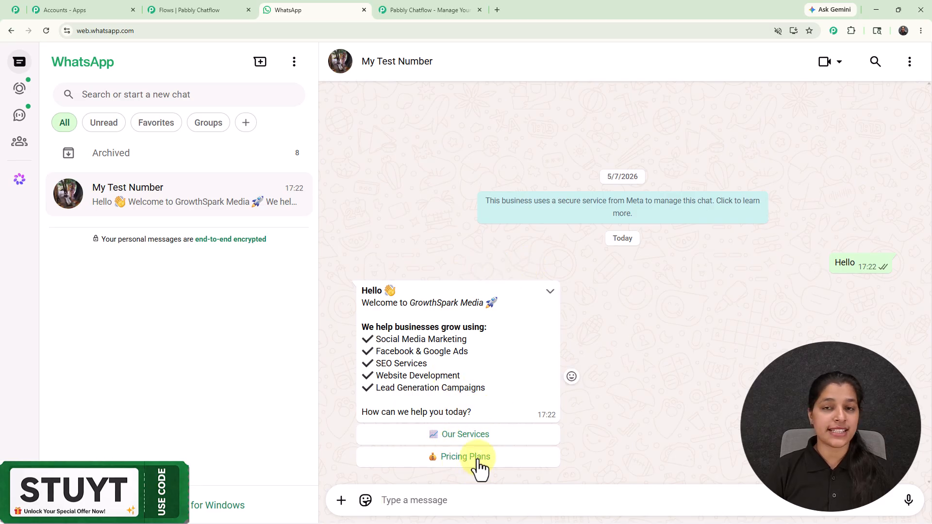
Choose Our Services in the welcome message and submit Social Media Marketing from the list of popular services
click(454, 437)
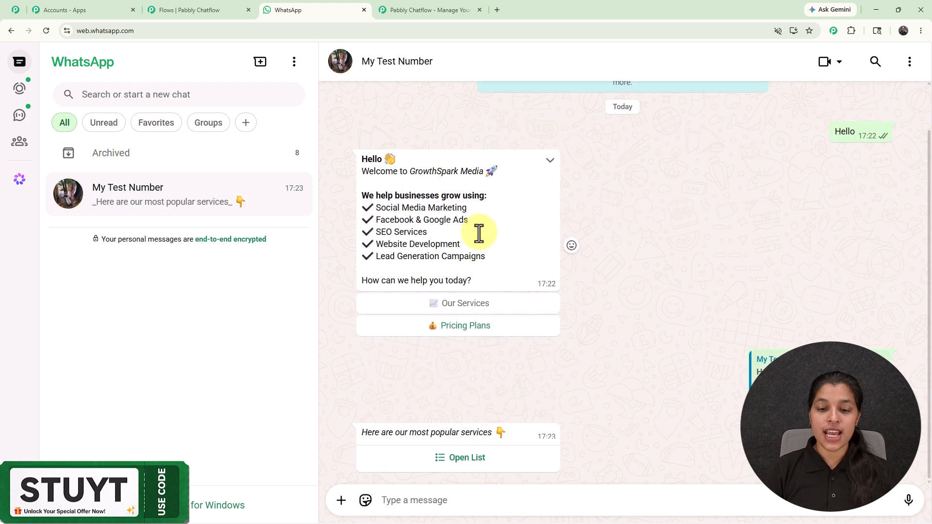
click(475, 457)
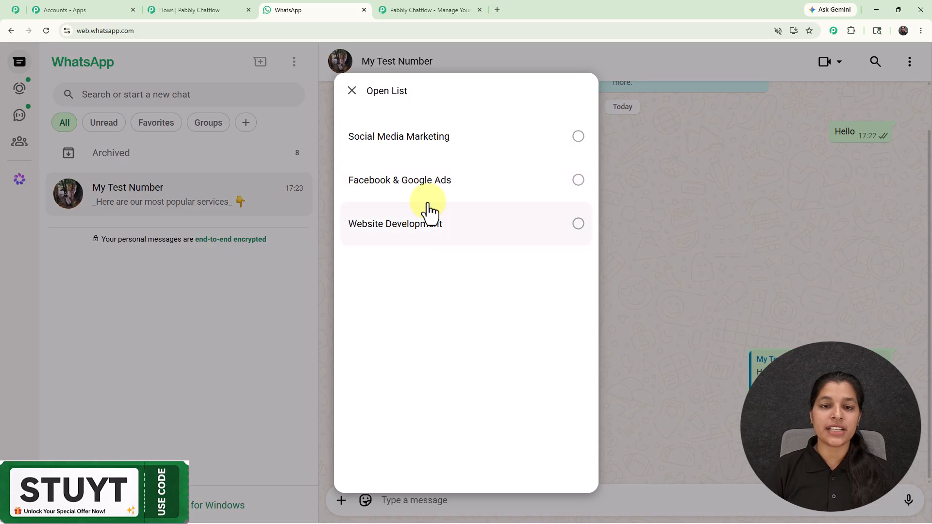
click(477, 155)
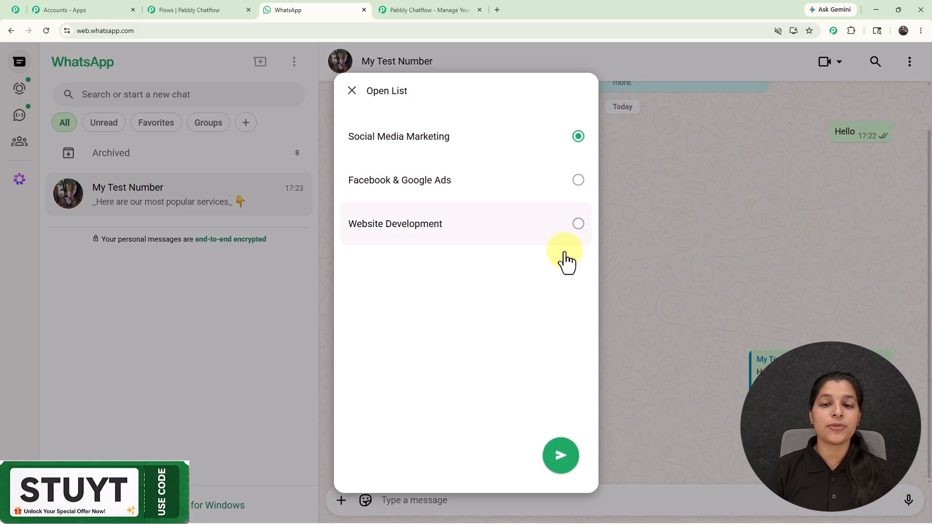
click(558, 456)
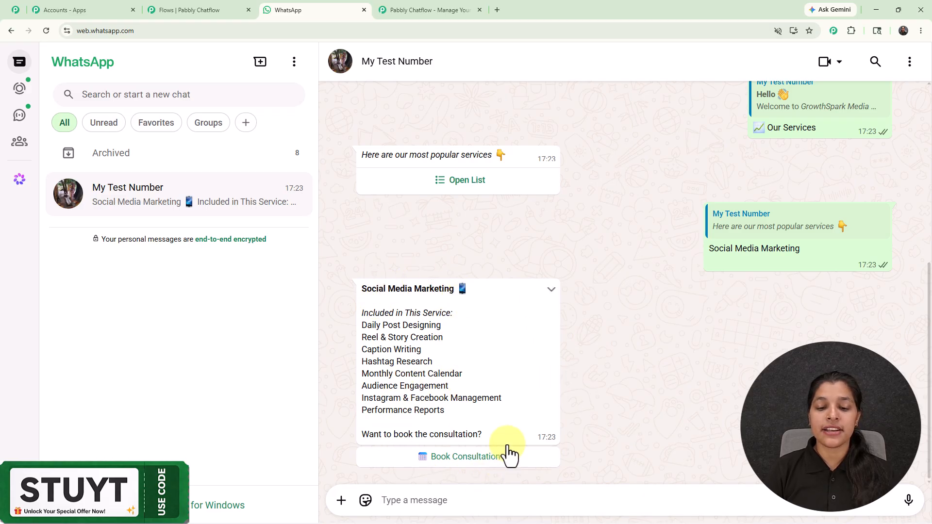
Choose Book Consultation under the Social Media Marketing details and reply with the customer's full name
click(451, 457)
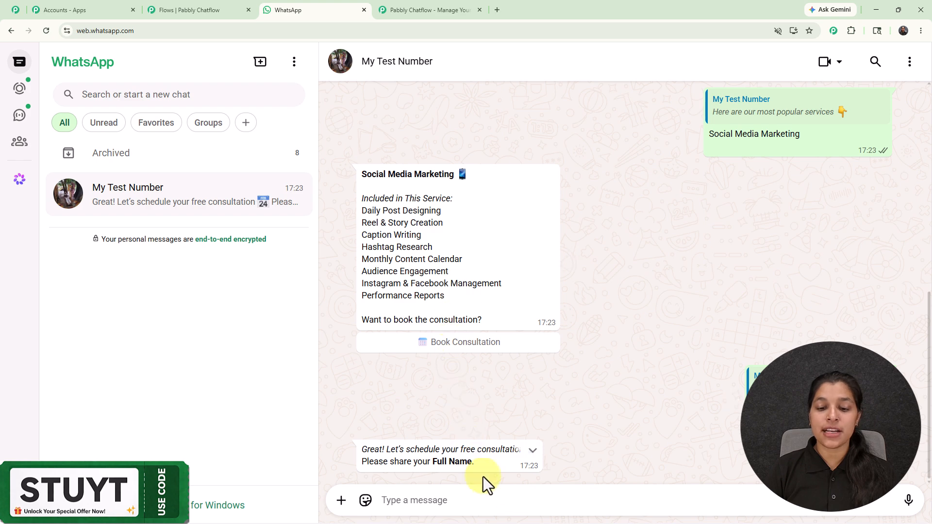
text(D)
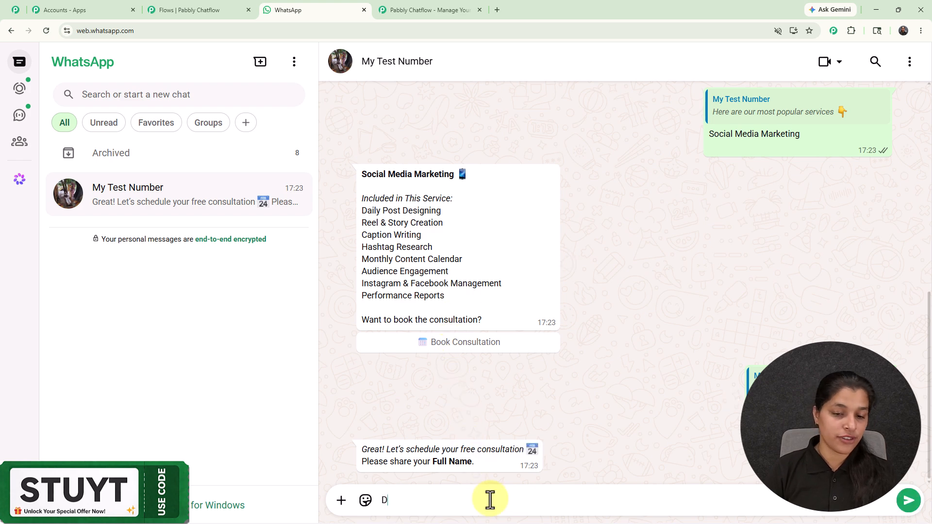
text(em)
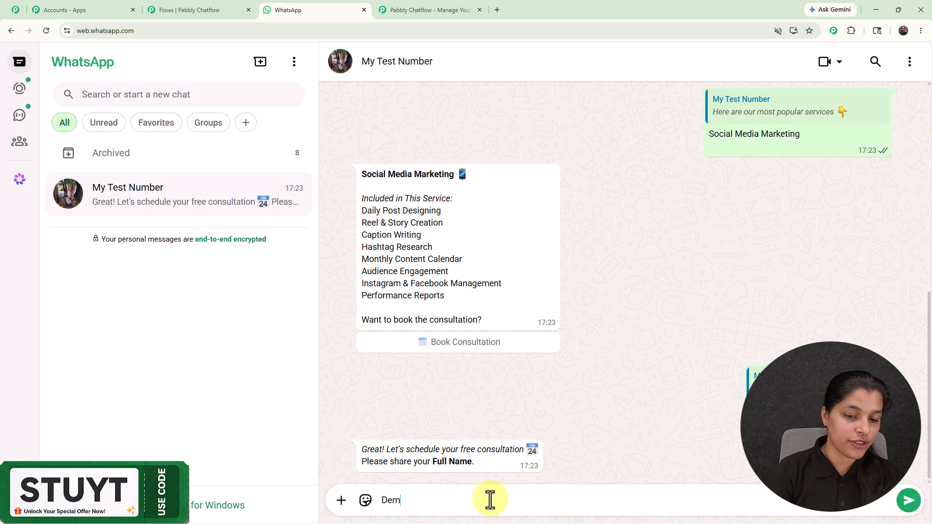
text(o I)
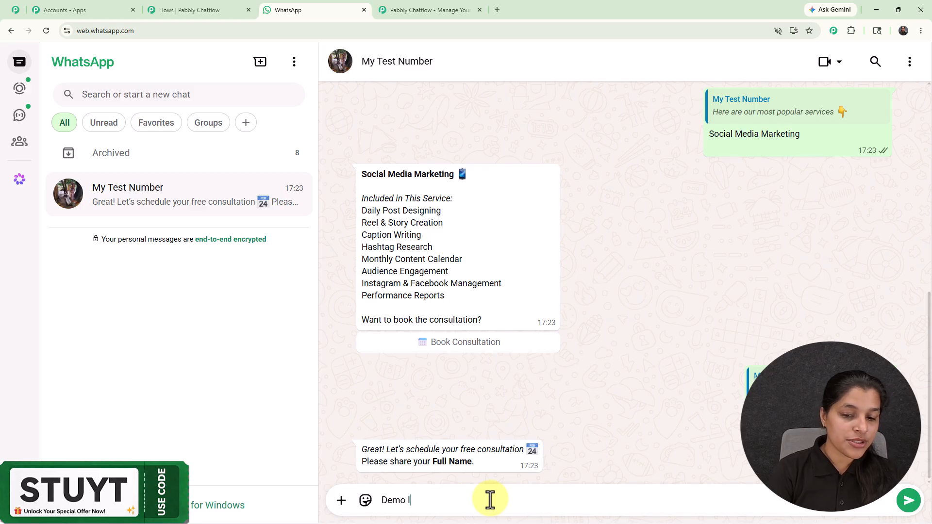
key(BackSpace)
text(User)
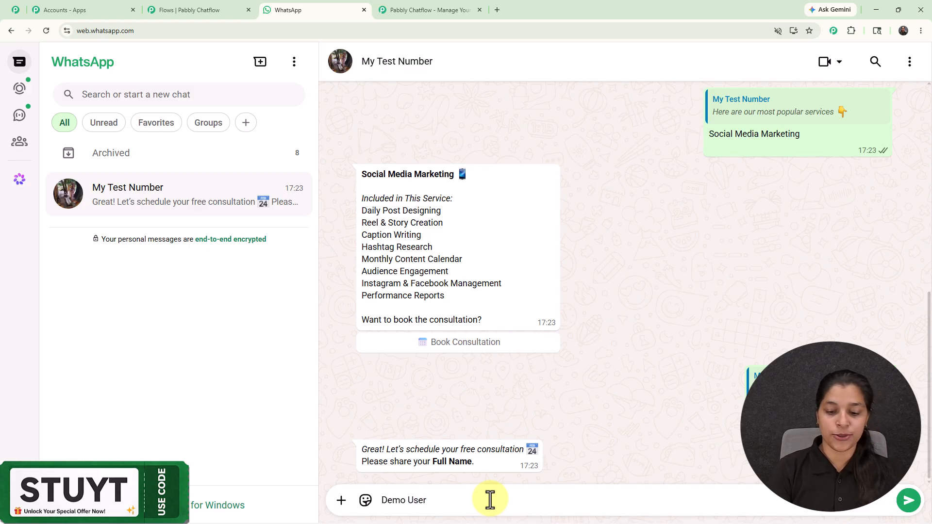
key(Return)
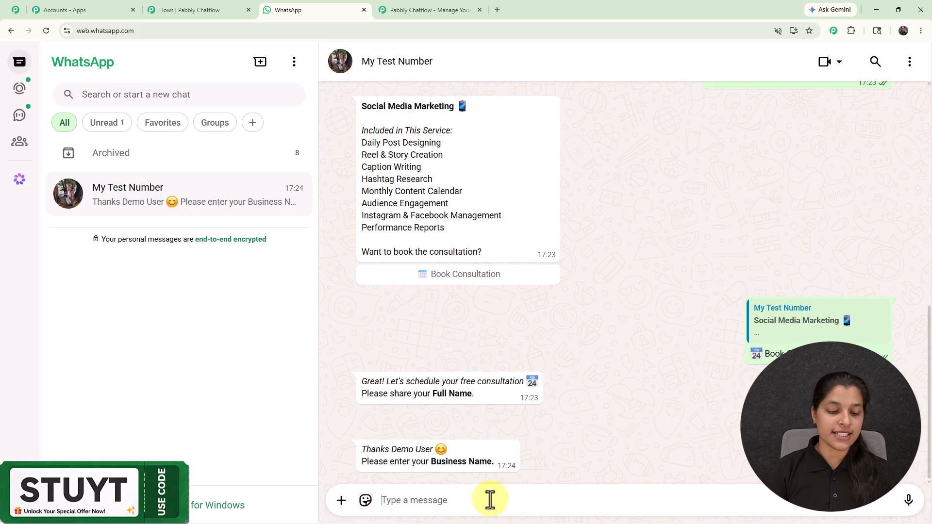
Send "Xyz limited" as the business name
text(X)
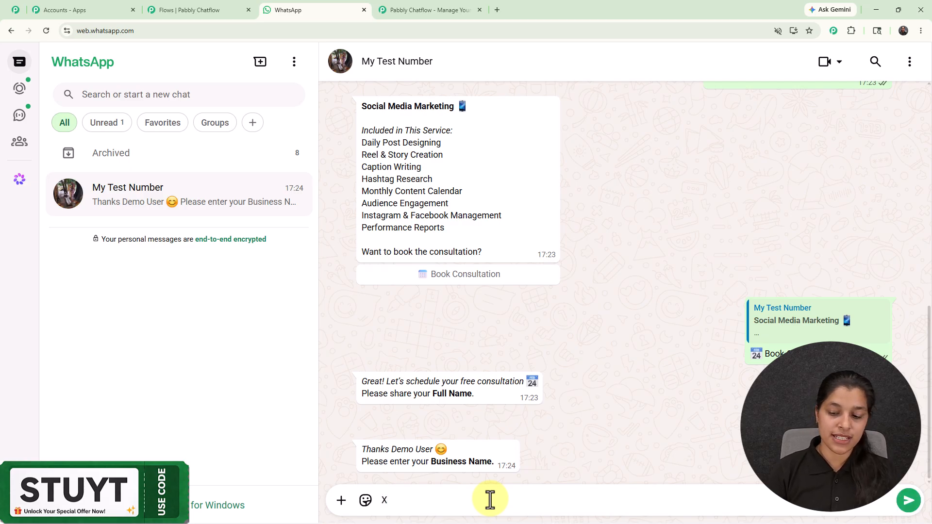
text(yz limited)
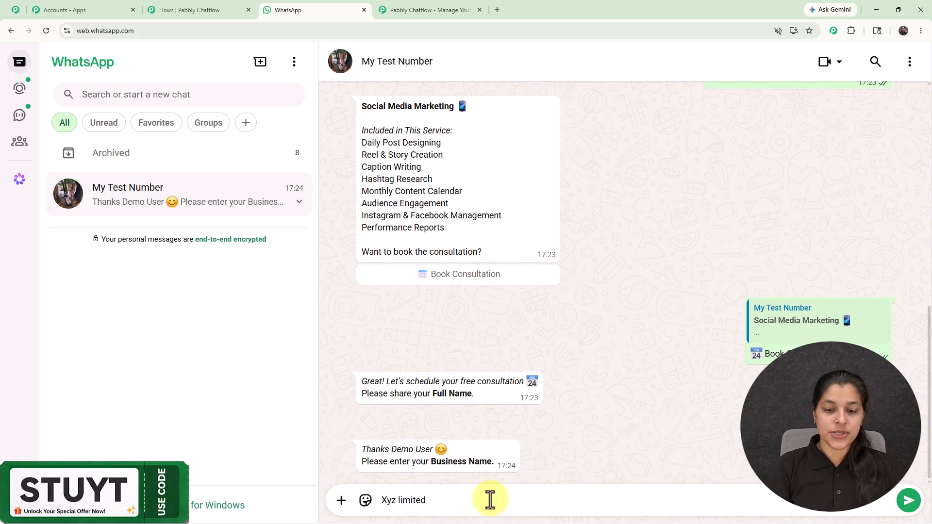
key(Return)
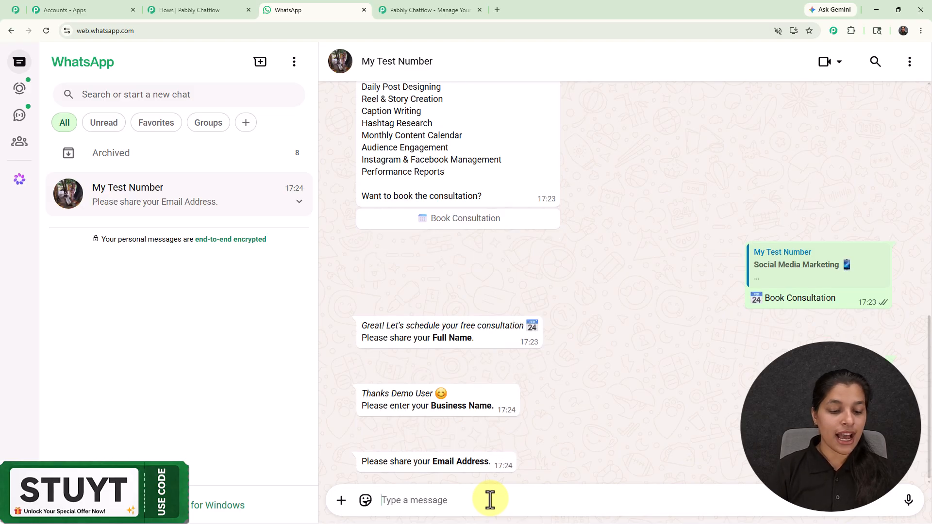
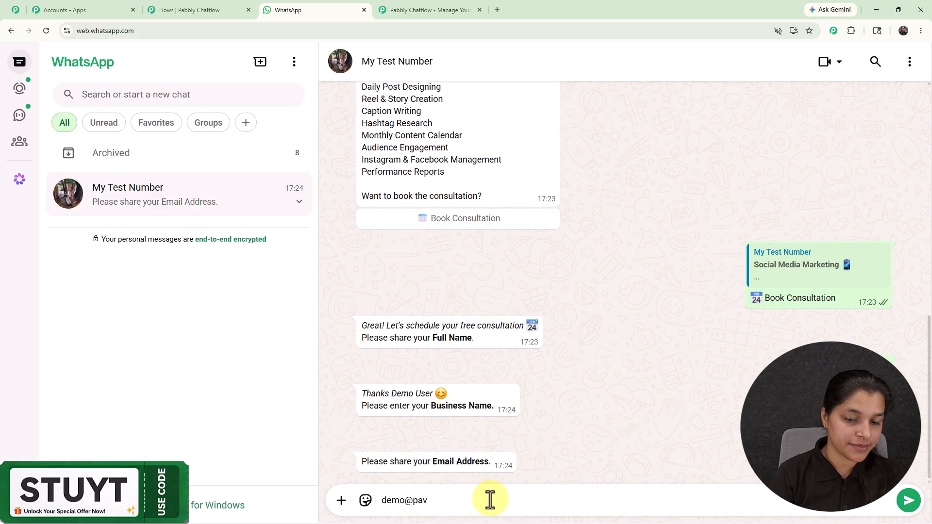
Reply to the chatbot with the customer's email address
key(Return)
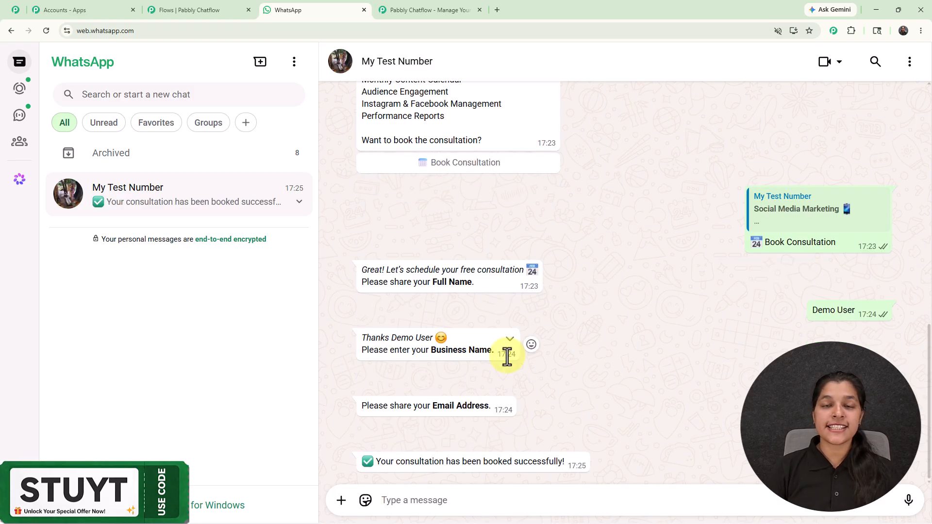
Request the Pricing Plans from the chatbot's earlier welcome message
scroll(548, 424, up, 1)
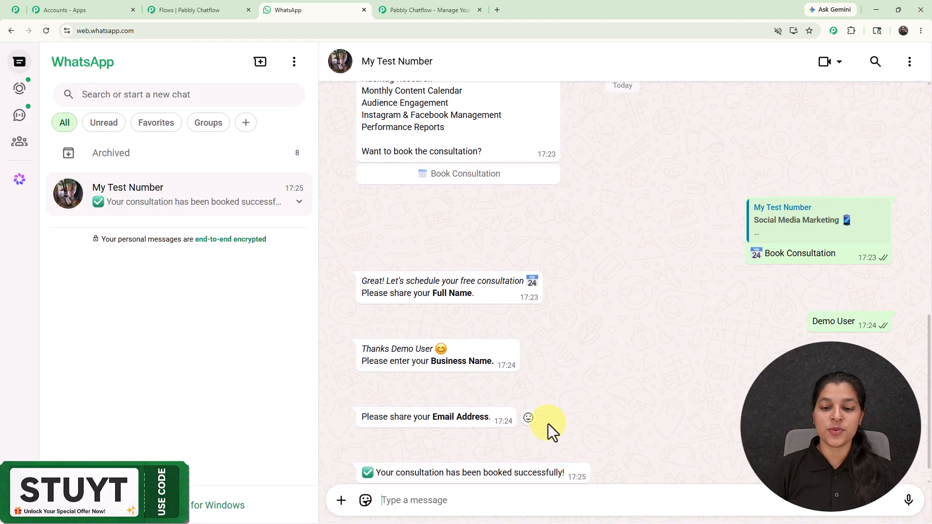
scroll(549, 424, up, 8)
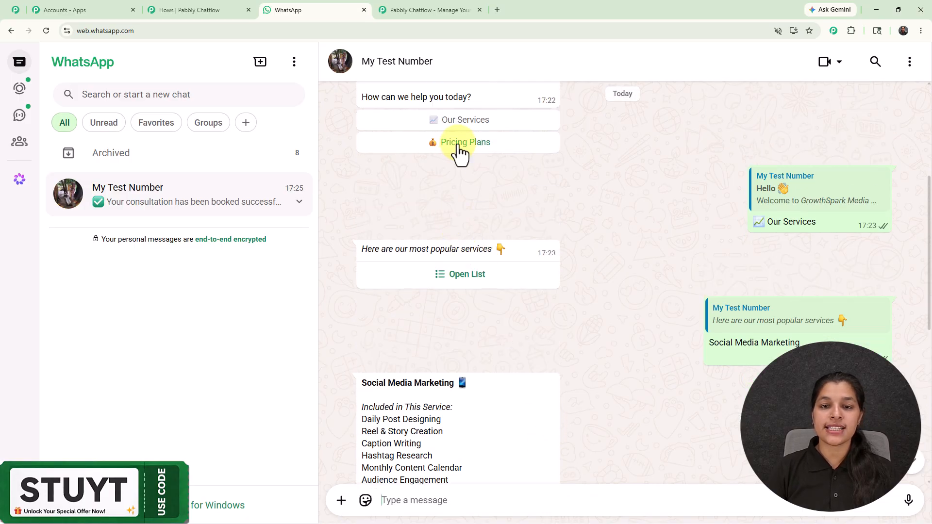
click(457, 147)
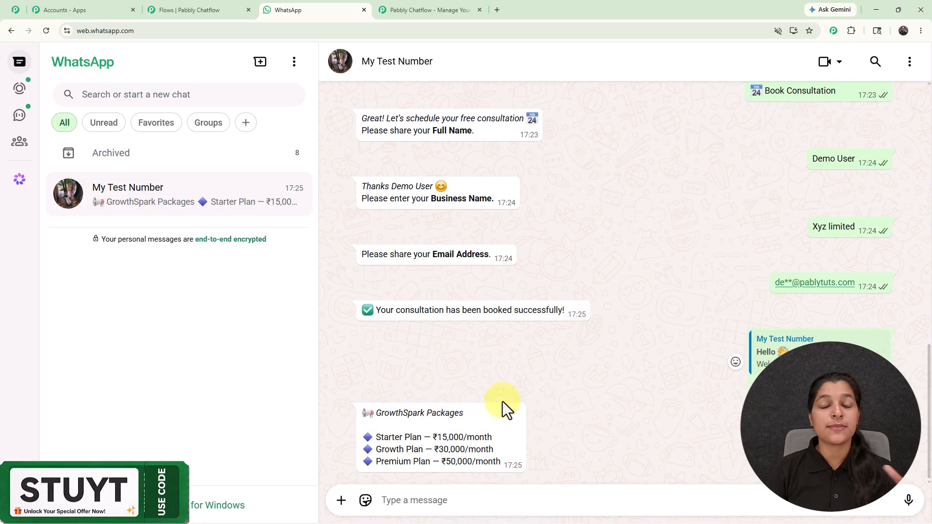
Review the whole chatbot conversation, including the welcome message, the service list options, the consultation questions and the packages
scroll(624, 392, up, 2)
scroll(625, 393, down, 2)
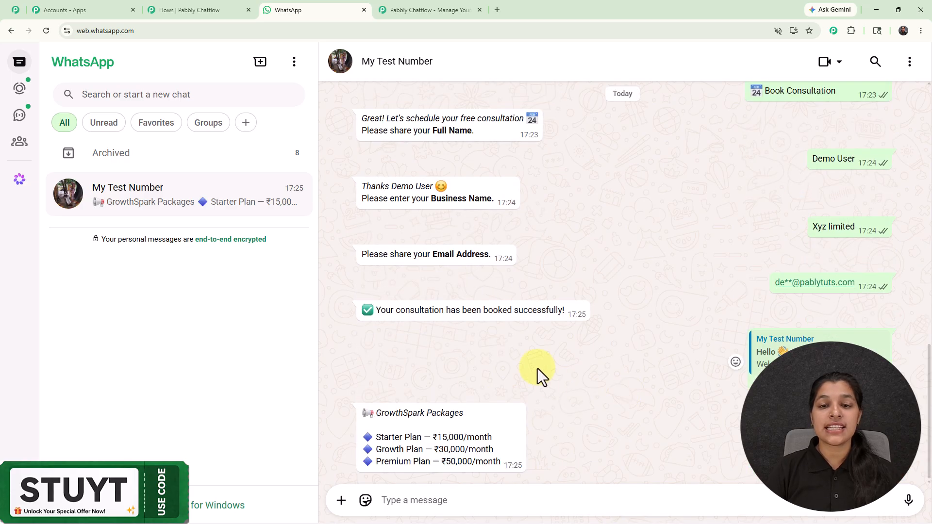
scroll(537, 368, up, 1)
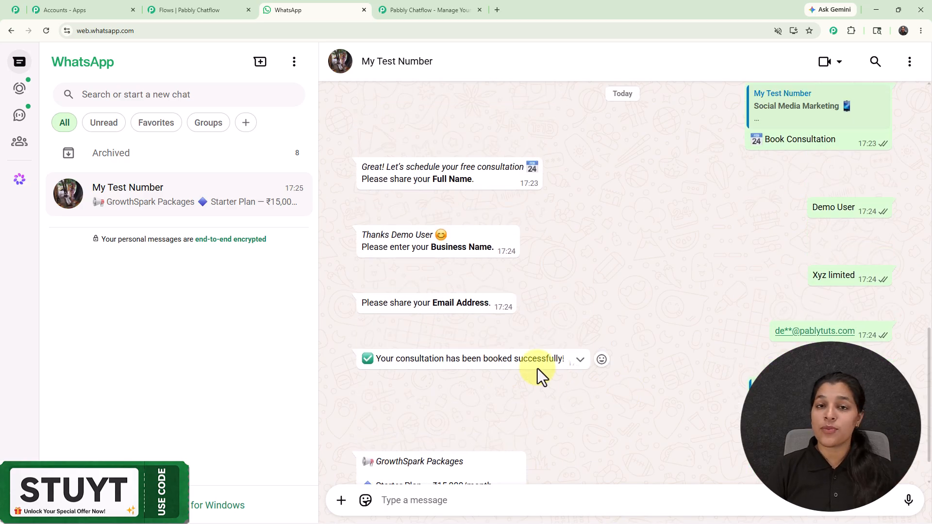
scroll(537, 369, up, 5)
scroll(537, 368, up, 1)
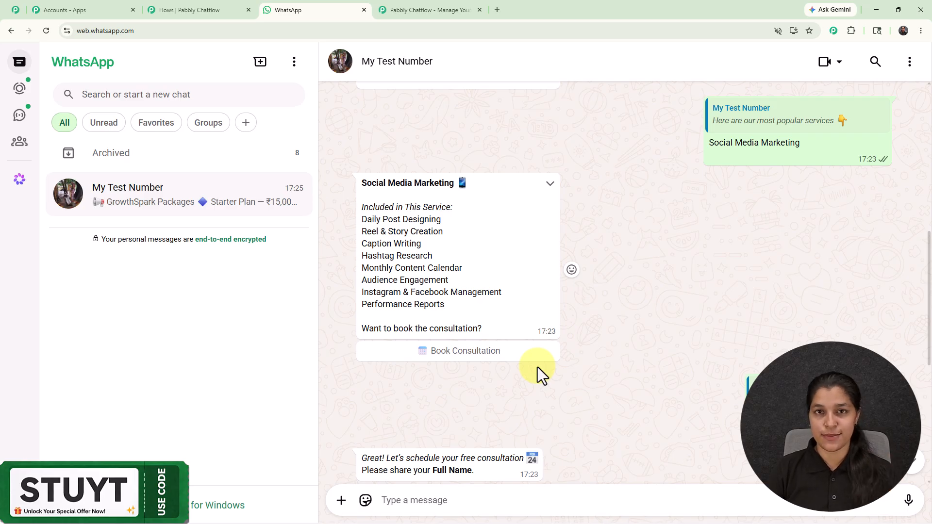
scroll(537, 367, up, 4)
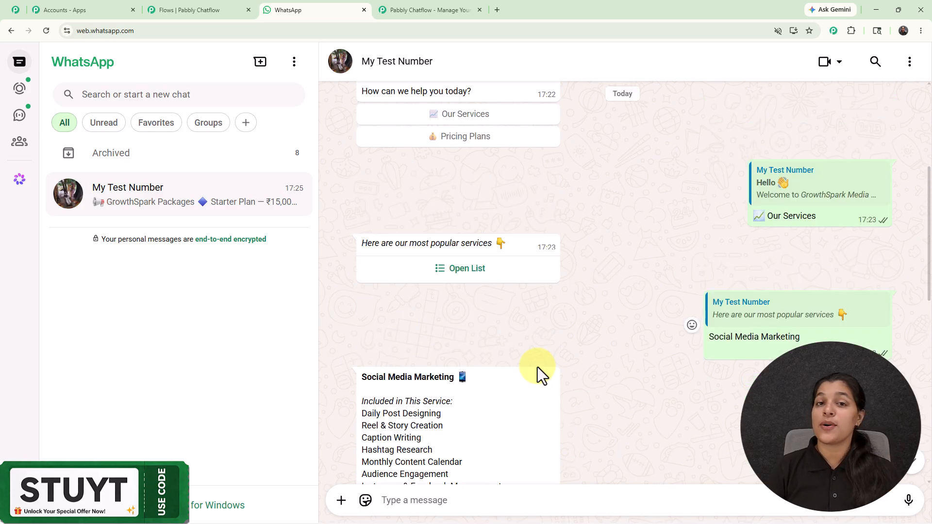
scroll(538, 367, up, 4)
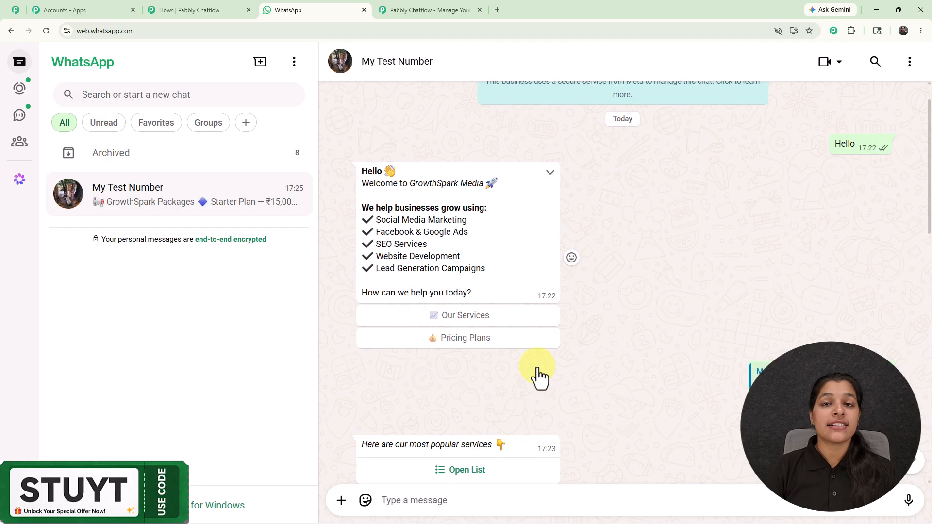
scroll(537, 376, down, 2)
click(534, 369)
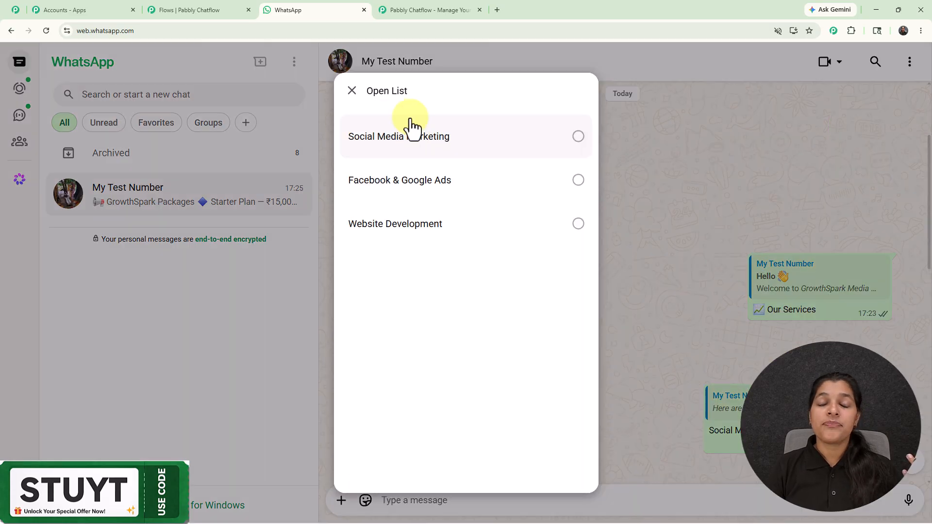
click(353, 93)
scroll(584, 290, down, 5)
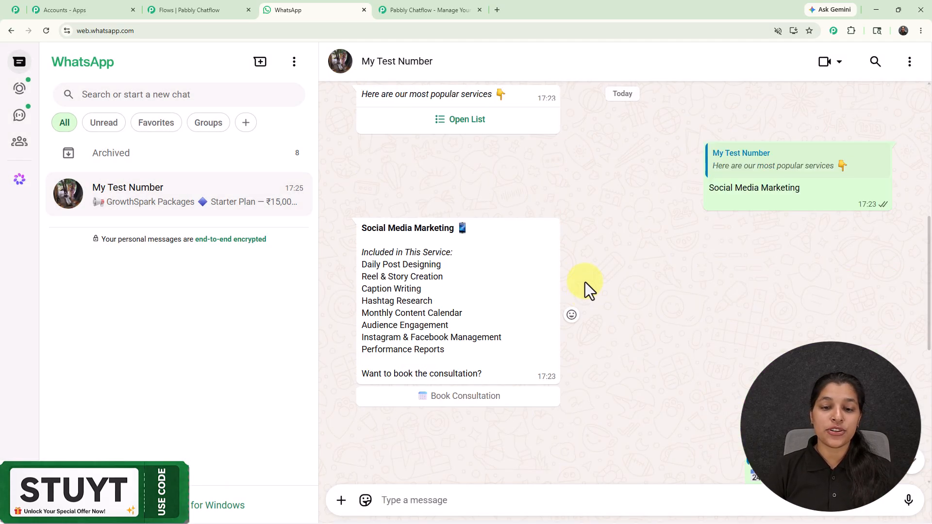
scroll(534, 233, down, 4)
scroll(609, 257, down, 4)
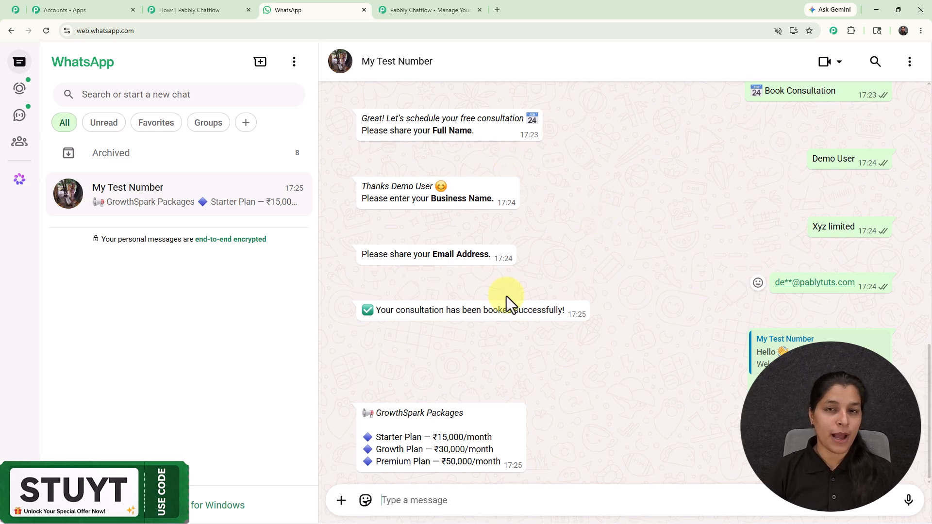
Switch to the Pabbly Chatflow flow editor, load pabbly.com/chatflow in a new browser tab and dismiss the limited-time offer popup
click(178, 10)
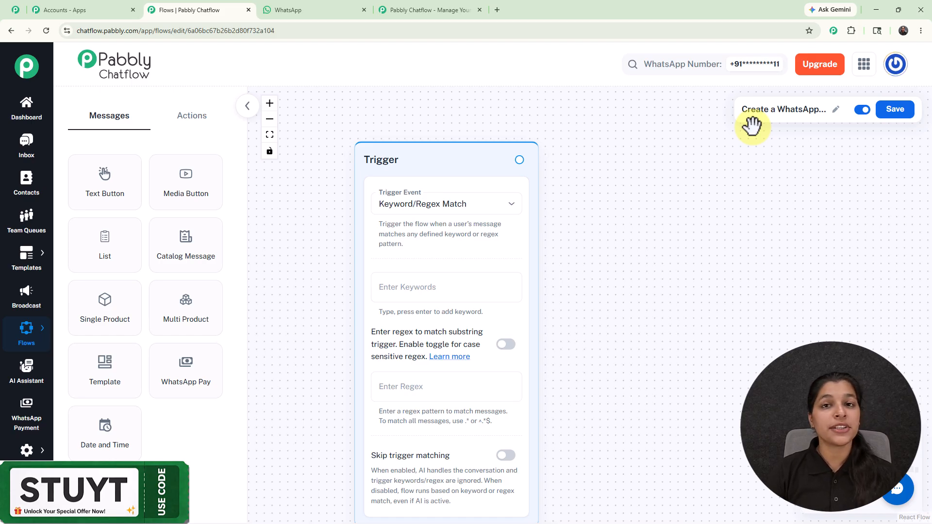
click(496, 11)
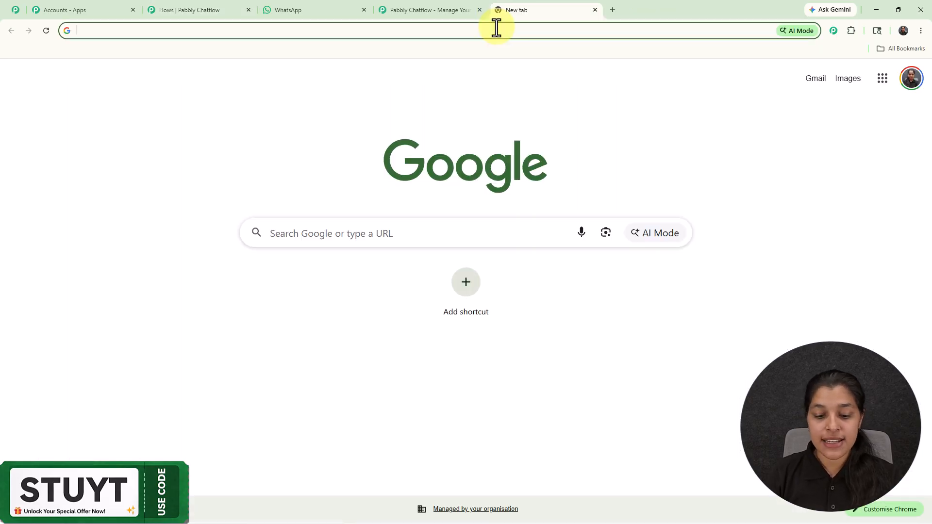
text(pa)
key(Return)
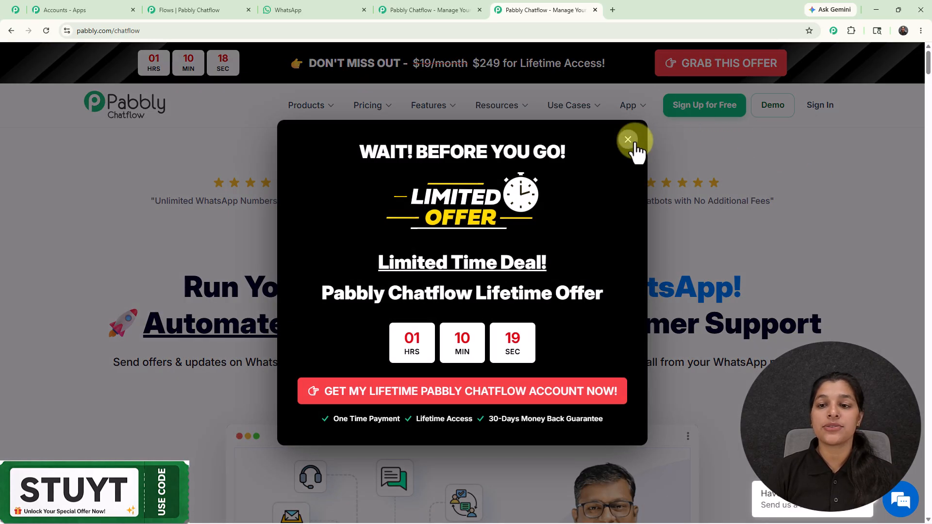
click(628, 140)
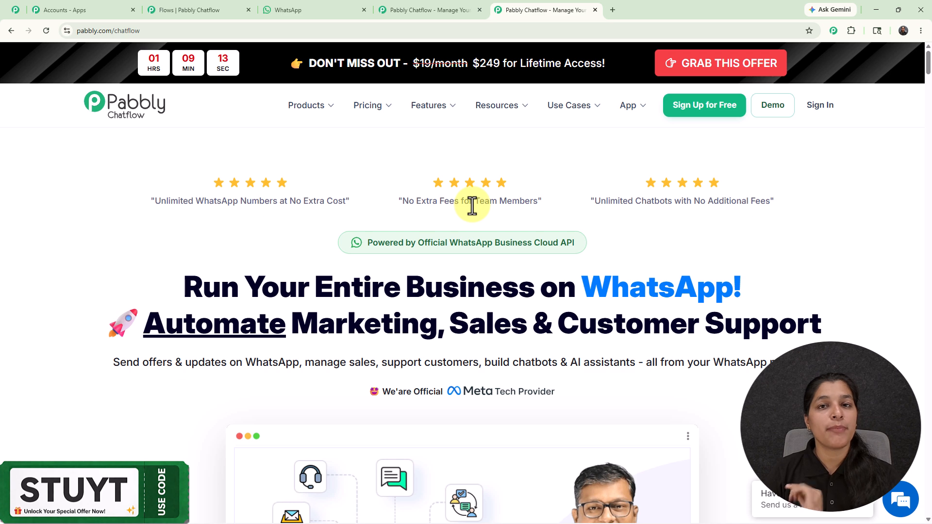
Return to the flow editor and examine the available trigger events, keeping Keyword/Regex Match selected
click(206, 10)
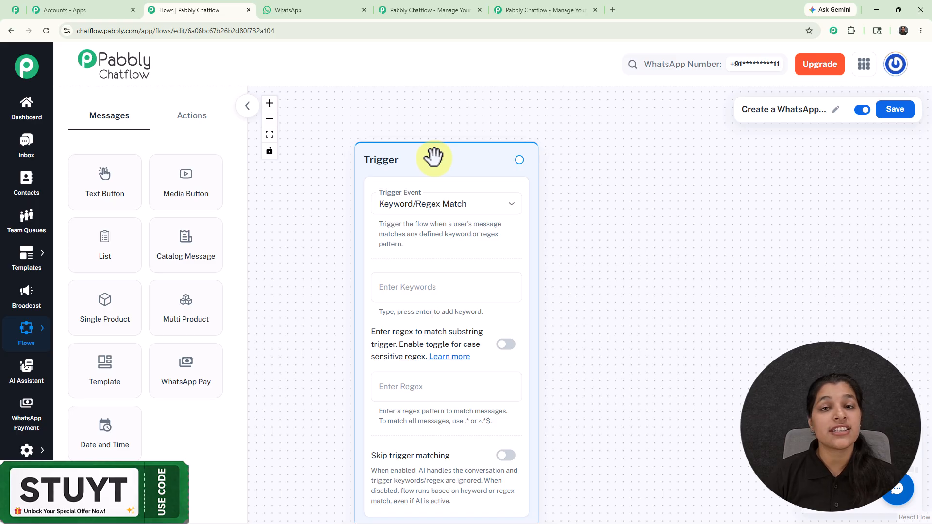
click(467, 208)
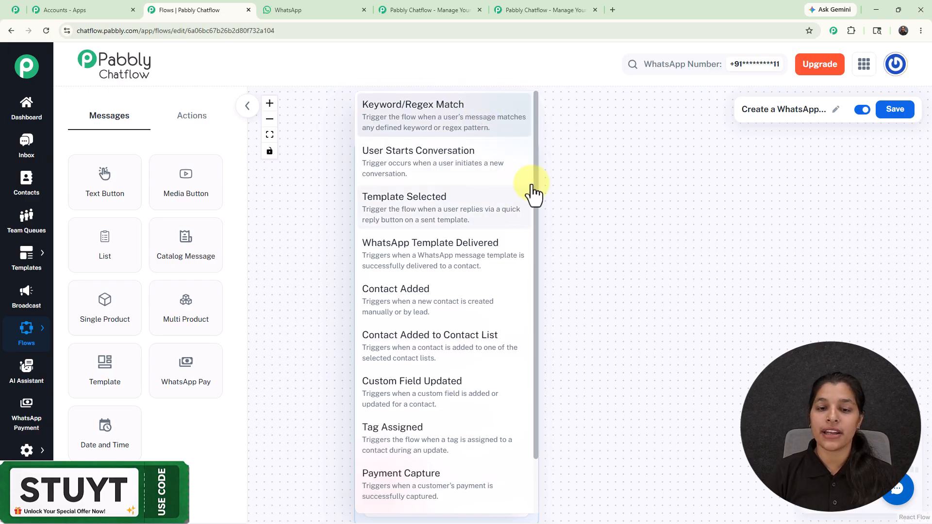
click(610, 237)
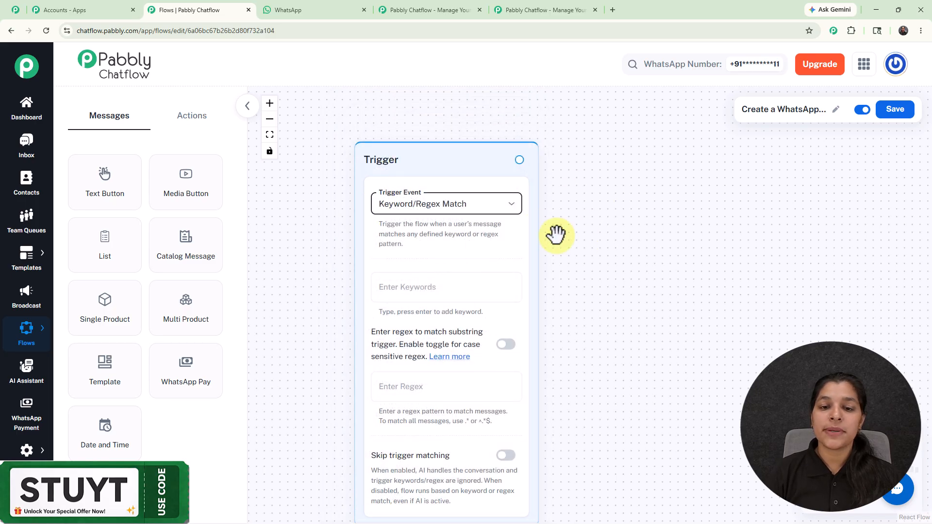
scroll(590, 242, down, 3)
drag(616, 272, 544, 235)
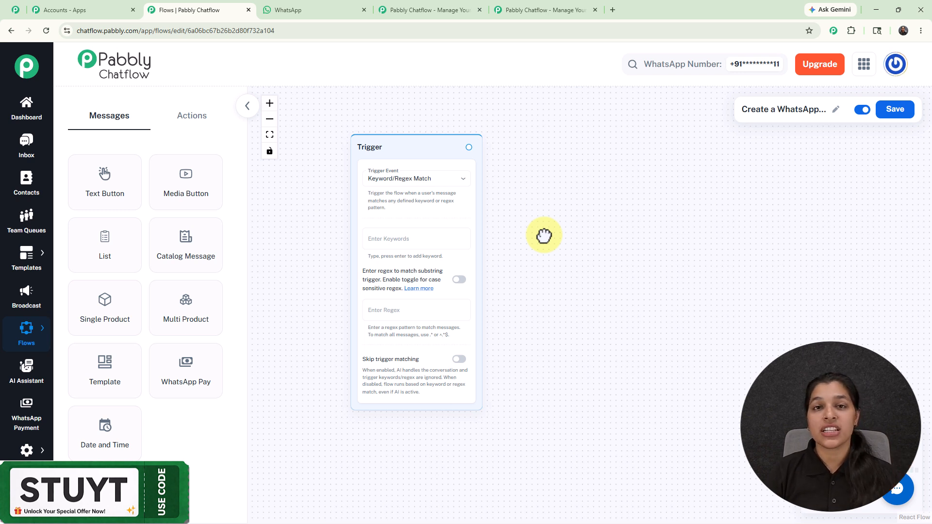
Switch to the WhatsApp chat and check the customer message that starts the conversation
click(317, 16)
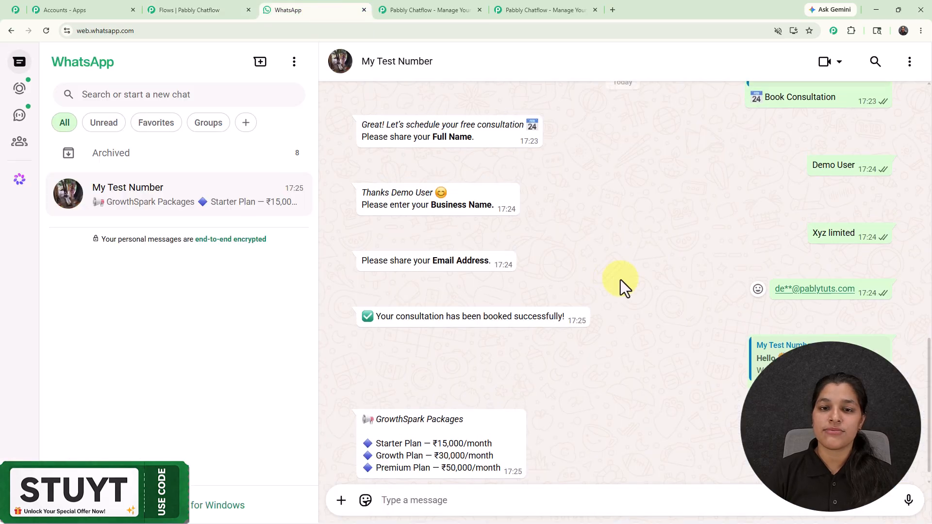
scroll(620, 282, up, 10)
scroll(620, 279, up, 6)
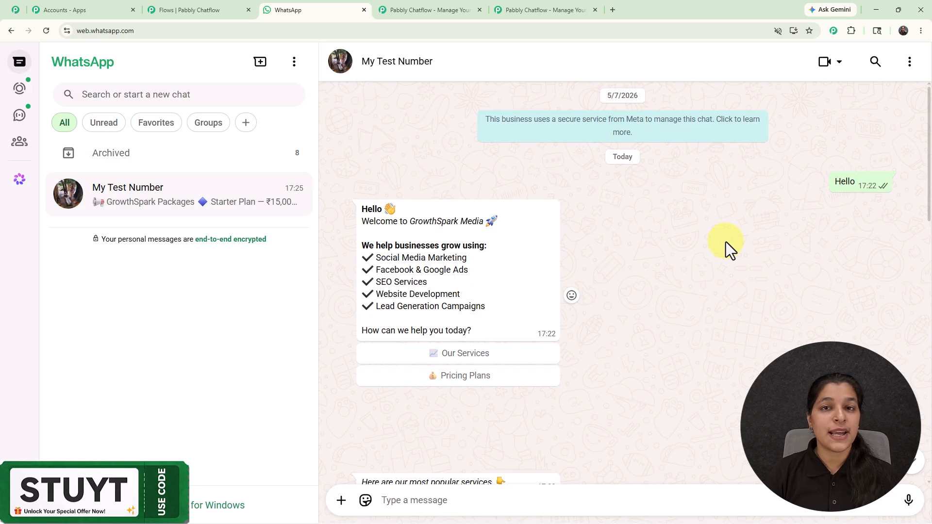
mouse_move(829, 182)
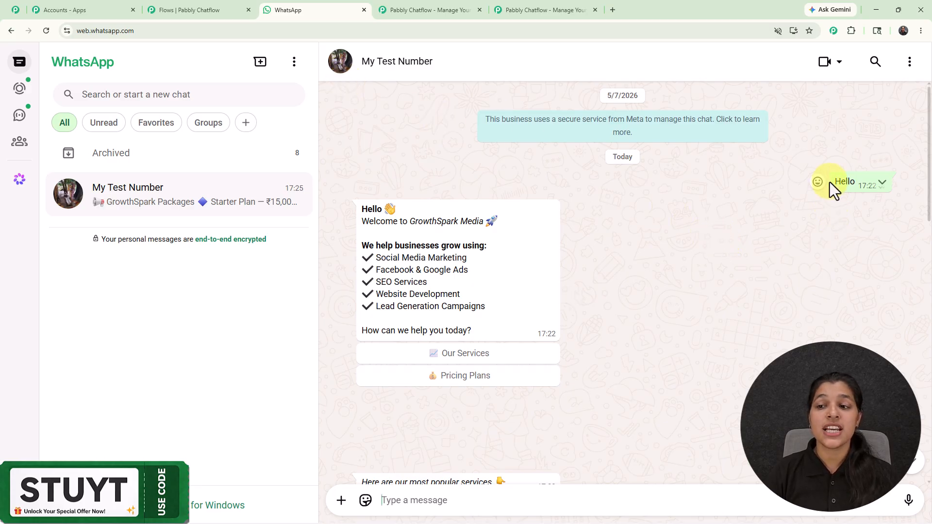
Return to the flow editor and add Hello as a keyword of the trigger
click(196, 10)
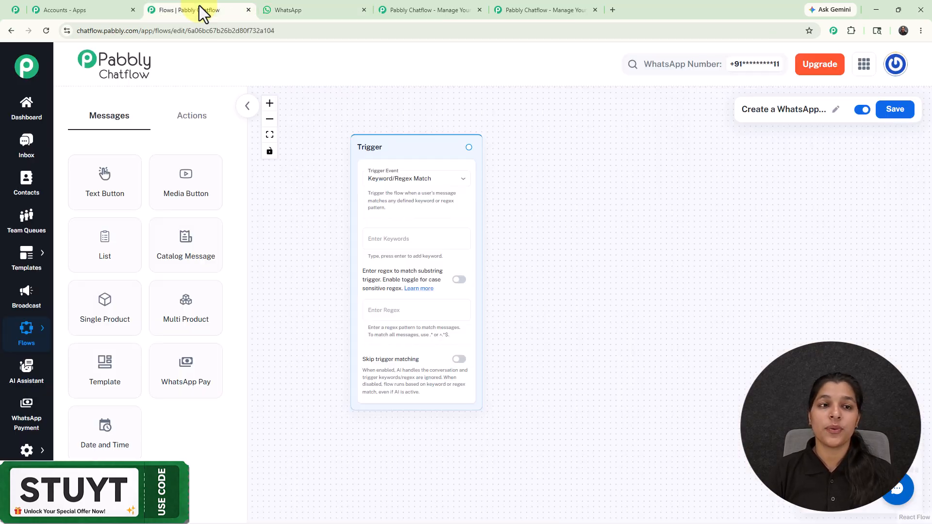
click(429, 239)
text(Hello)
key(Return)
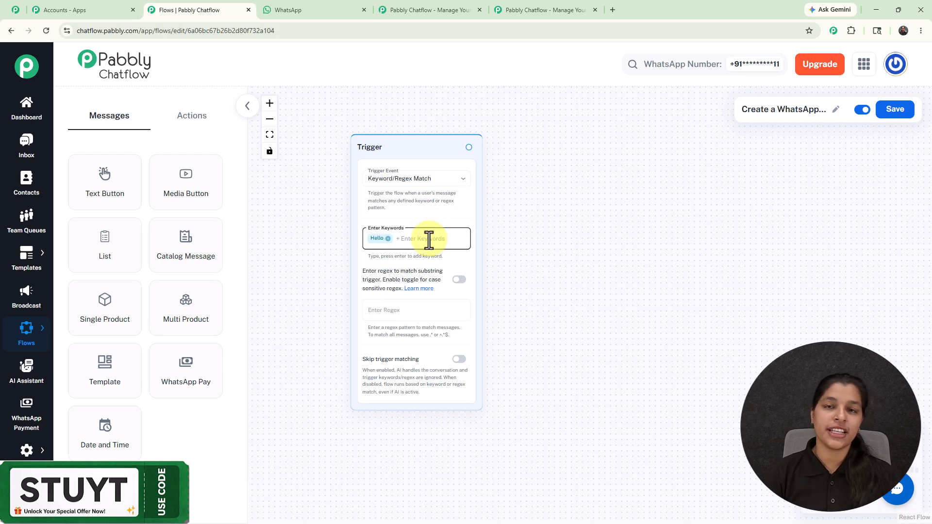
Display the available action nodes and add a Text Button message connected to the trigger
scroll(429, 238, up, 2)
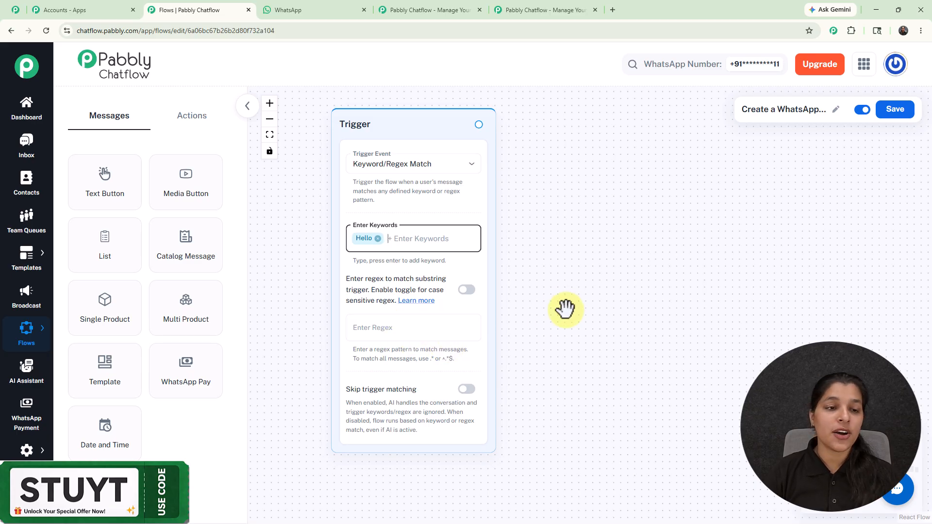
click(207, 127)
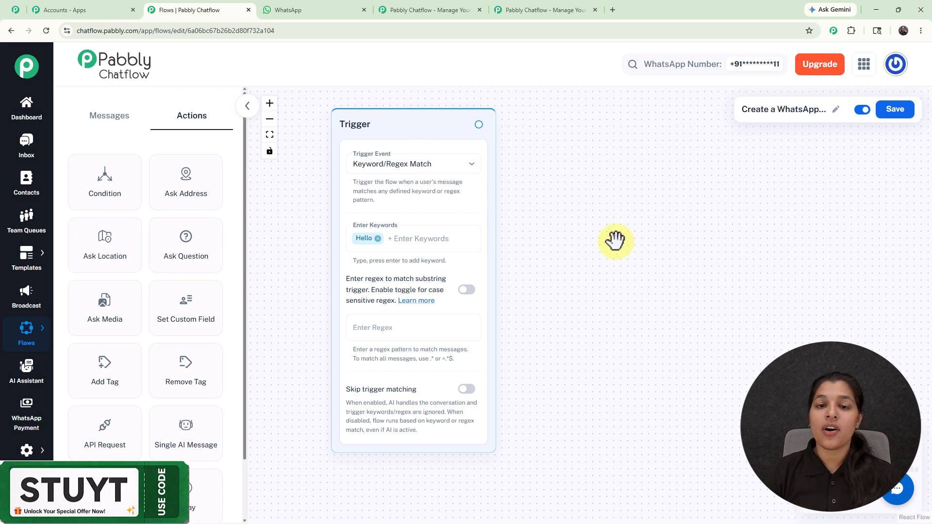
scroll(615, 240, down, 5)
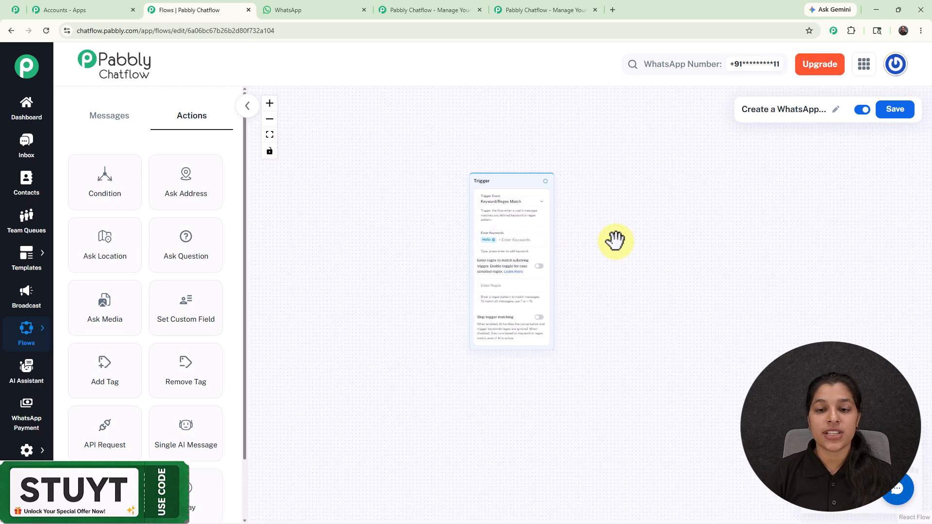
drag(615, 241, 446, 241)
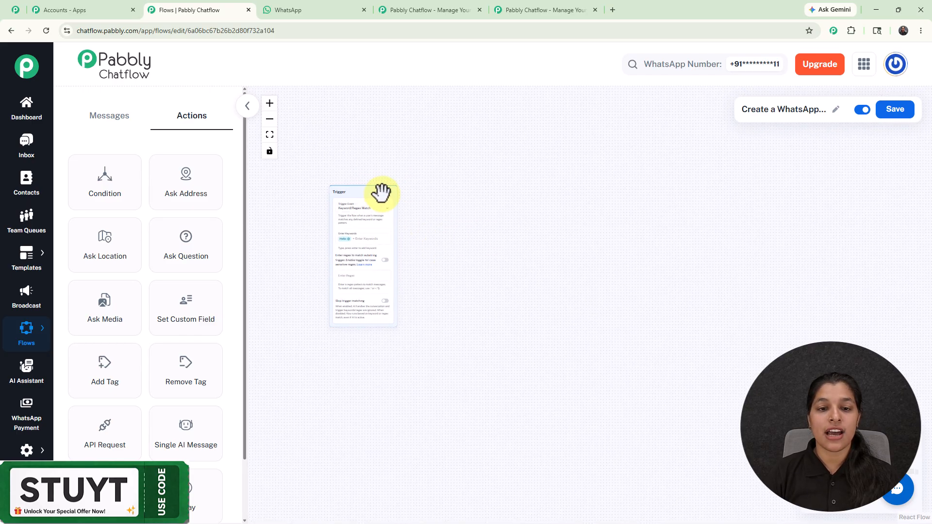
scroll(387, 193, up, 3)
drag(391, 189, 427, 230)
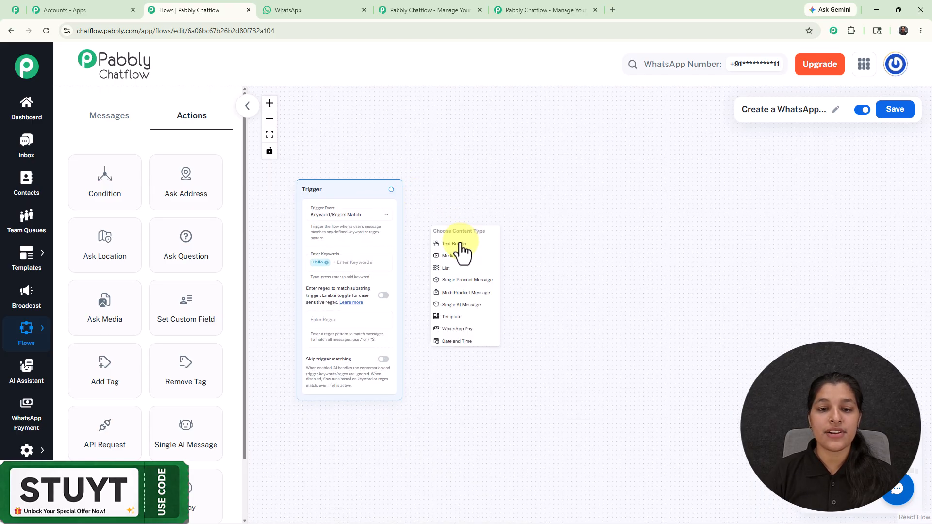
scroll(462, 250, up, 3)
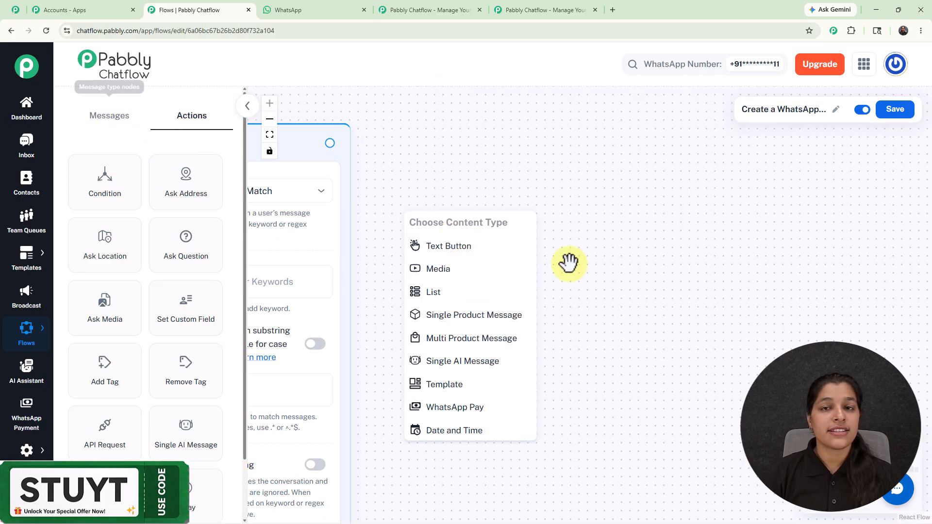
click(479, 248)
scroll(569, 238, down, 4)
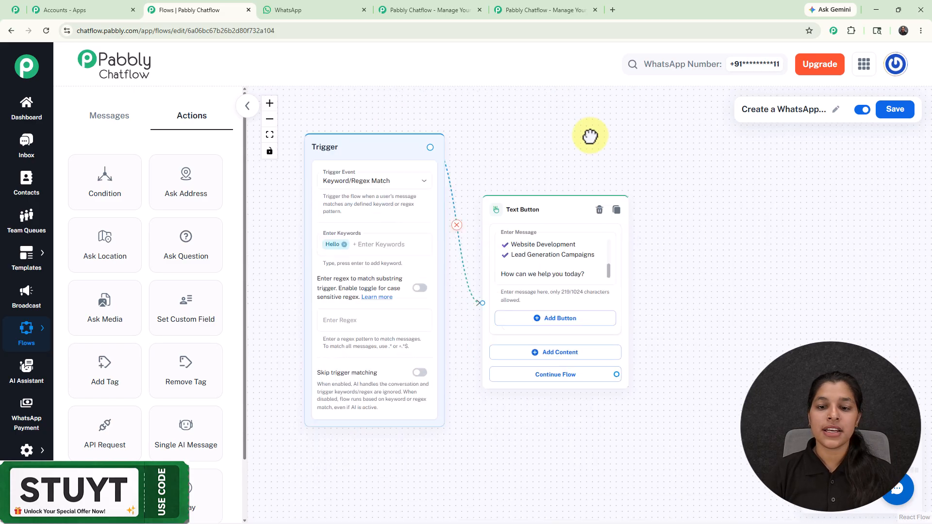
Fill the Text Button node with the agency's welcome message and add the buttons "📈 Our Services" (Quick Reply) and "💰 Pricing Plans"
scroll(620, 187, up, 3)
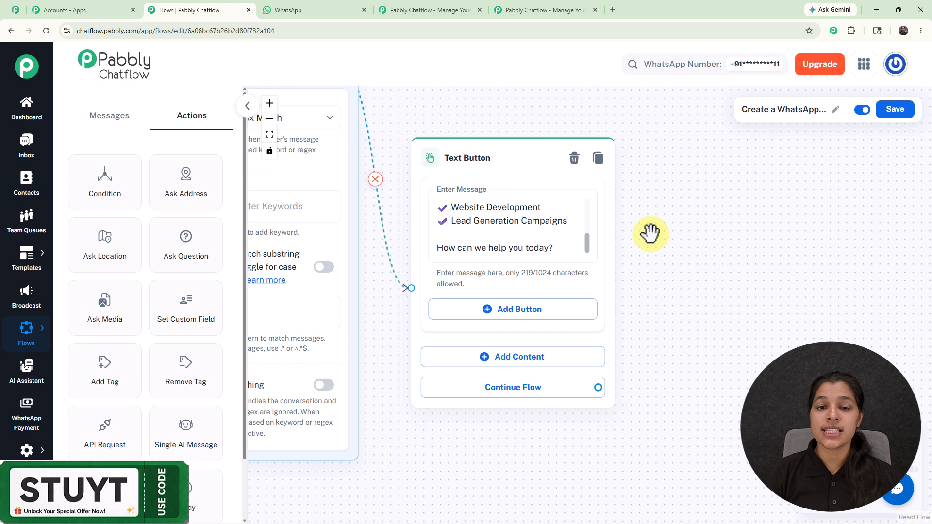
click(507, 315)
text(📈 Our Services)
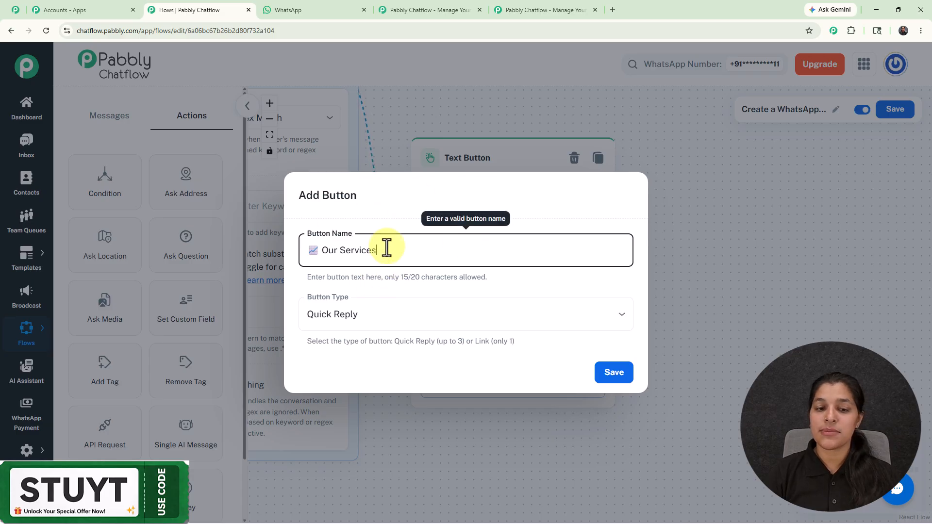
click(467, 311)
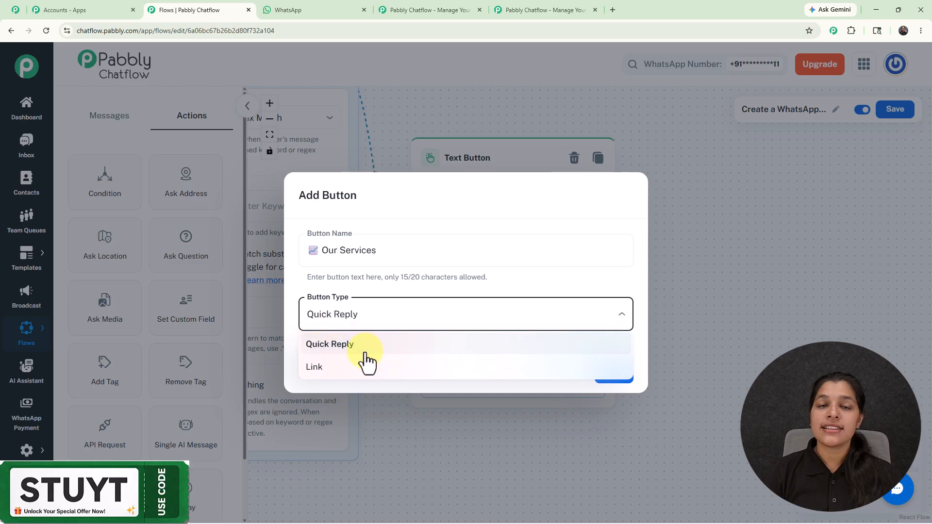
click(537, 294)
click(613, 370)
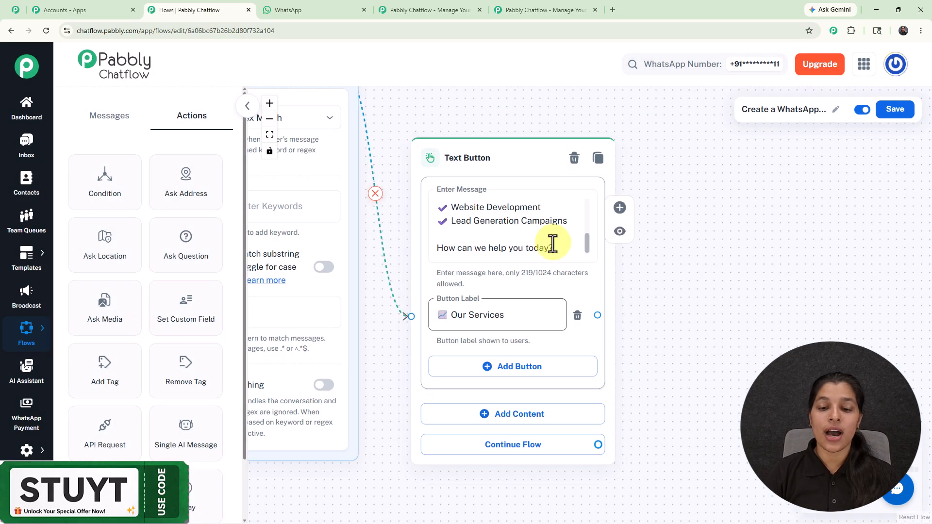
click(558, 373)
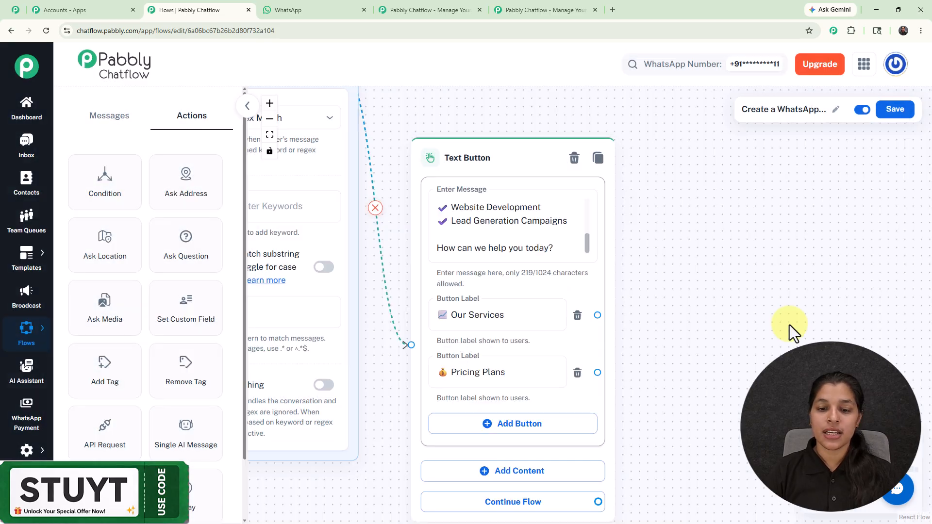
Move the Text Button node level with the trigger and connect a new List message to its Our Services button
scroll(665, 318, down, 3)
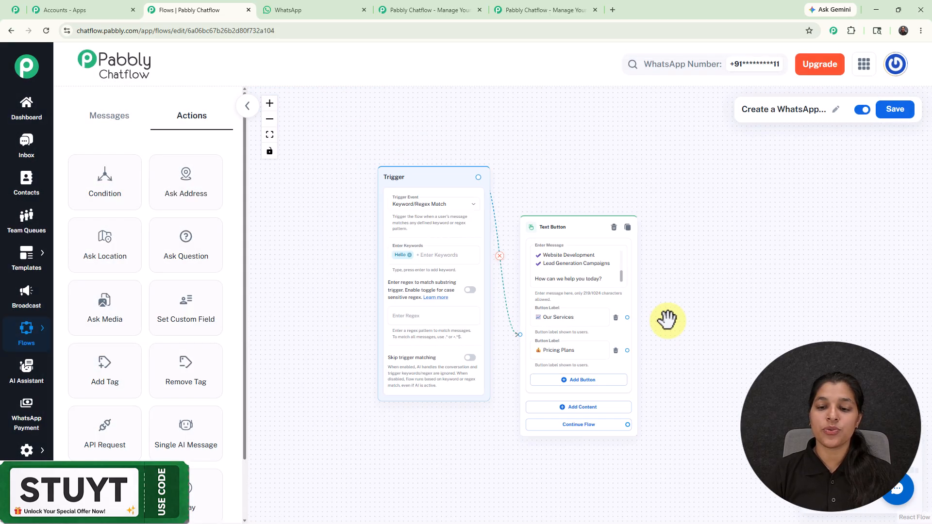
drag(581, 227, 572, 176)
drag(701, 286, 543, 271)
click(517, 202)
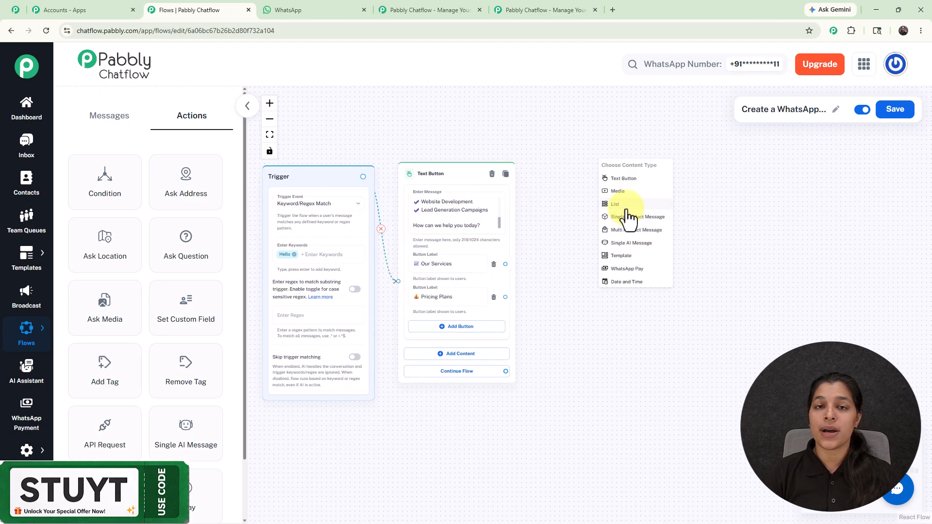
scroll(630, 217, up, 3)
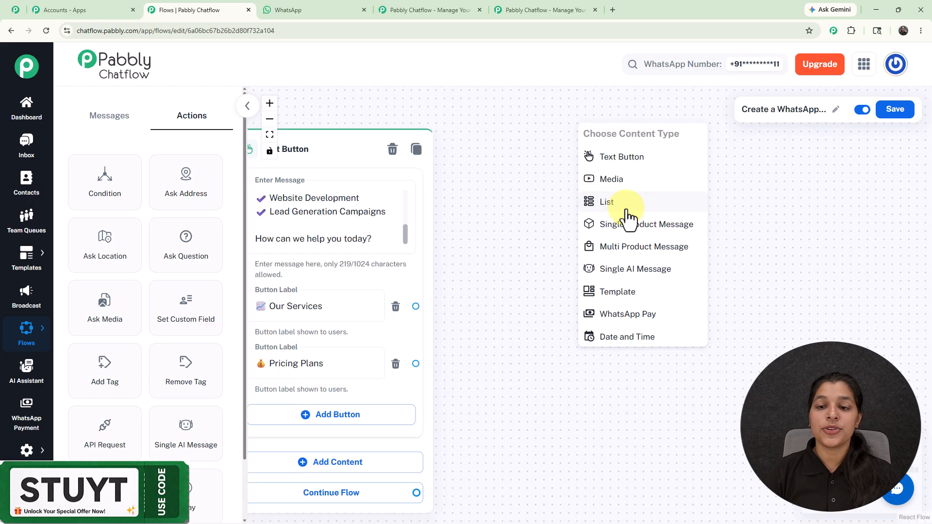
click(627, 213)
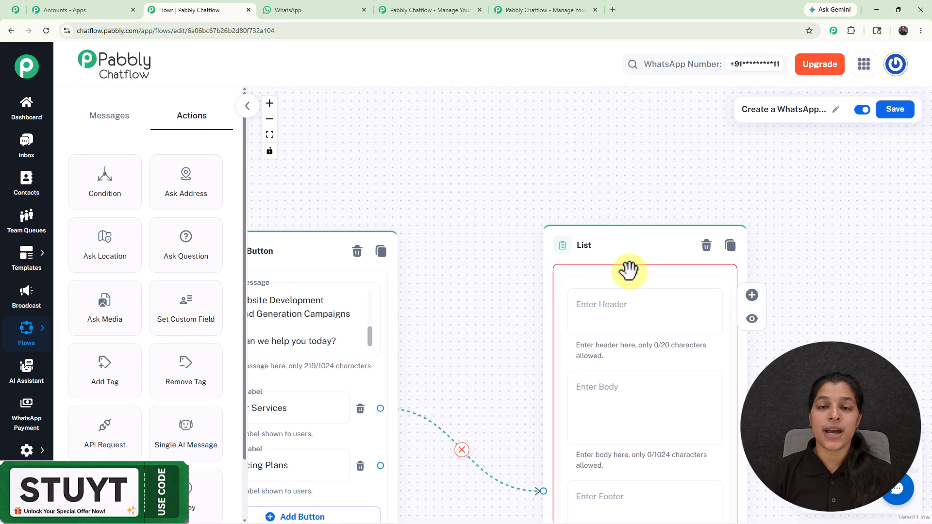
drag(627, 258, 581, 154)
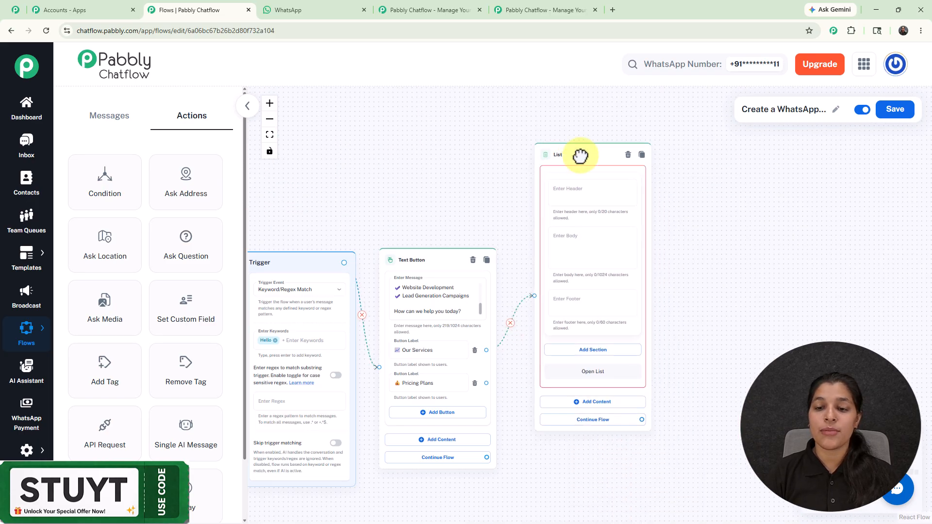
Set the List node's body text to "Here are our most popular services 👇"
scroll(566, 242, up, 3)
click(567, 243)
text(Here are our most popular services 👇)
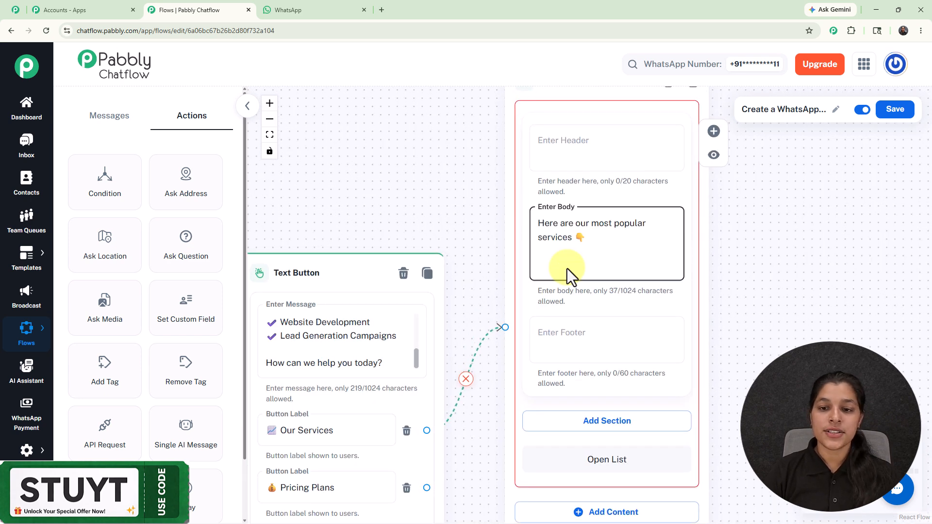
Add a section titled Services to the List node
scroll(563, 266, down, 3)
drag(742, 345, 722, 270)
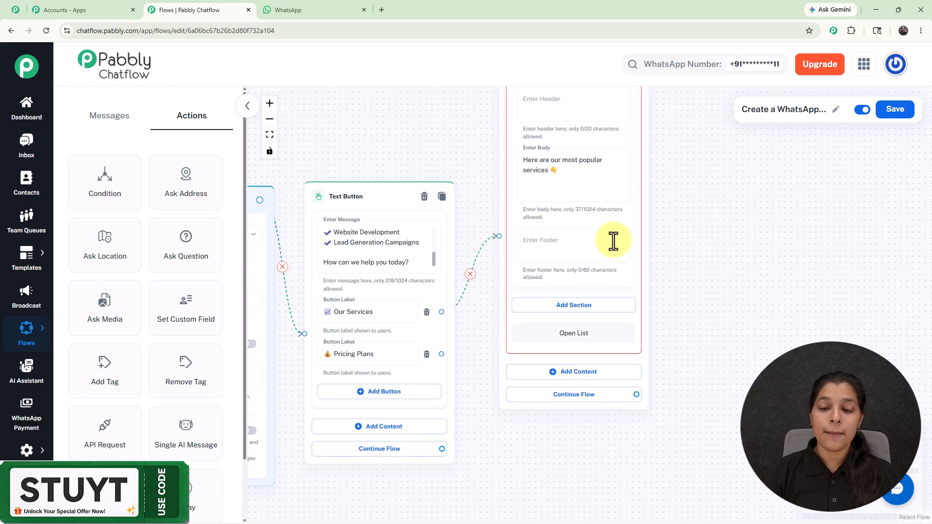
click(574, 304)
scroll(572, 323, up, 2)
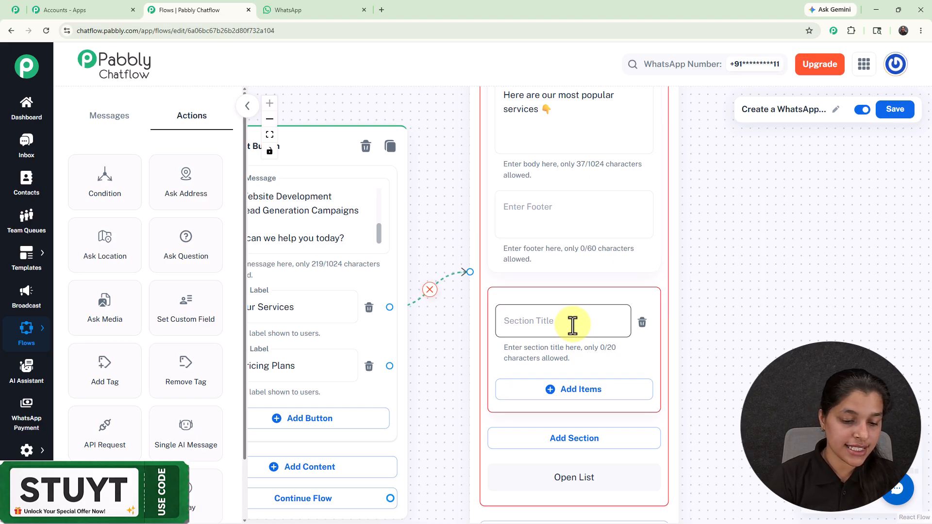
click(573, 325)
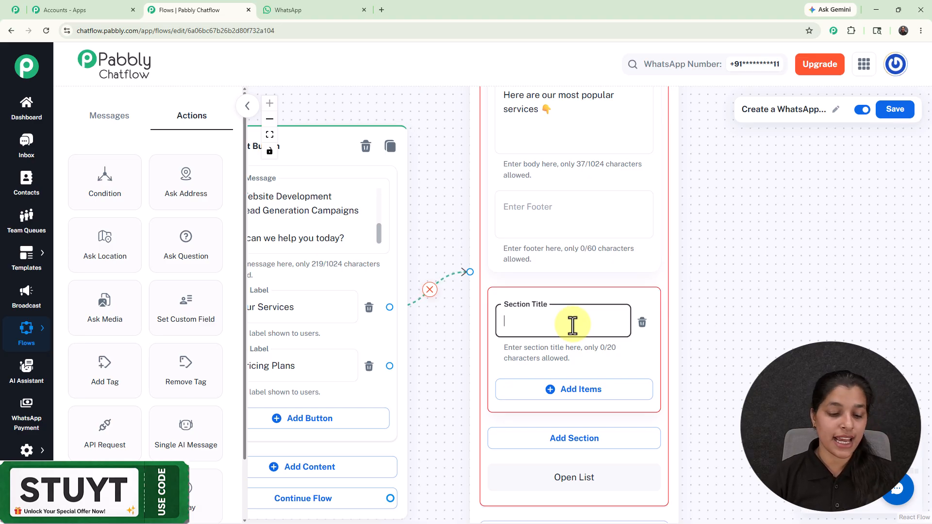
text(Services)
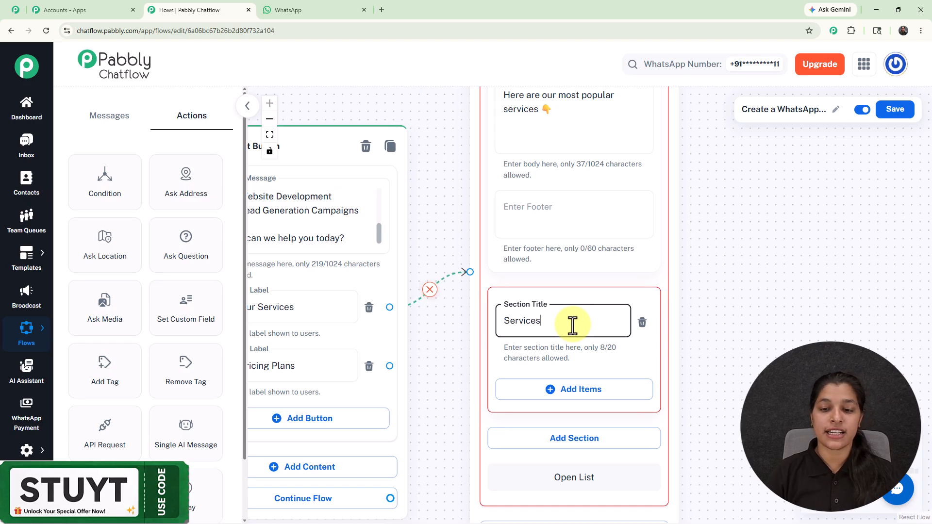
Add an item titled Social Media Marketing to the Services section of the List node
click(580, 392)
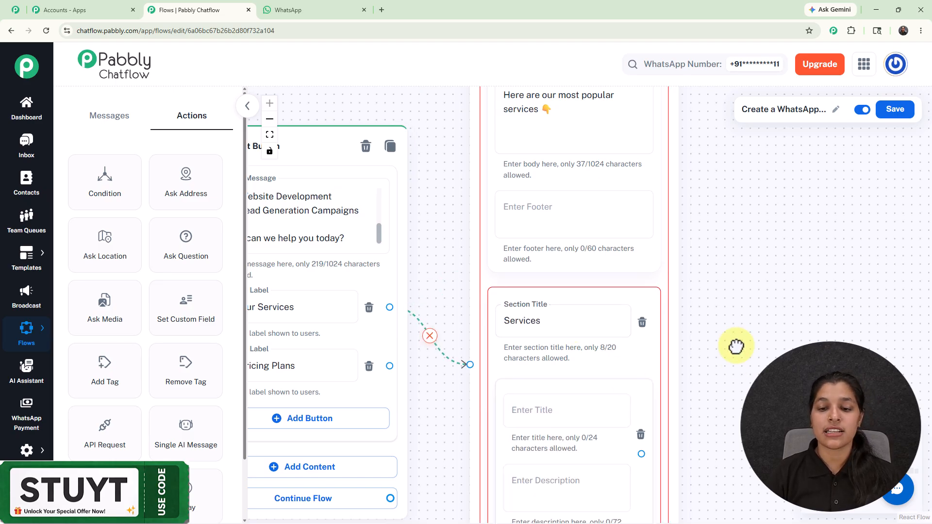
drag(734, 360, 714, 206)
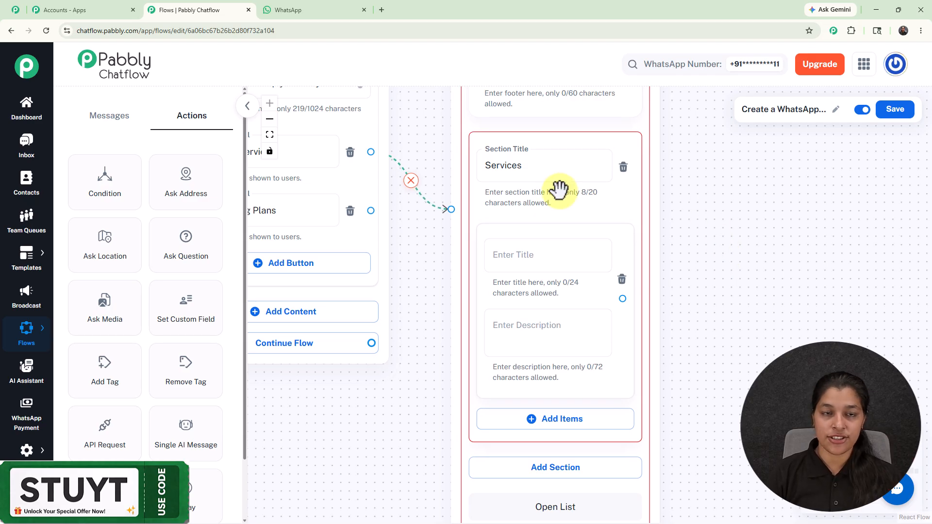
click(547, 254)
text(Social Media Marketing)
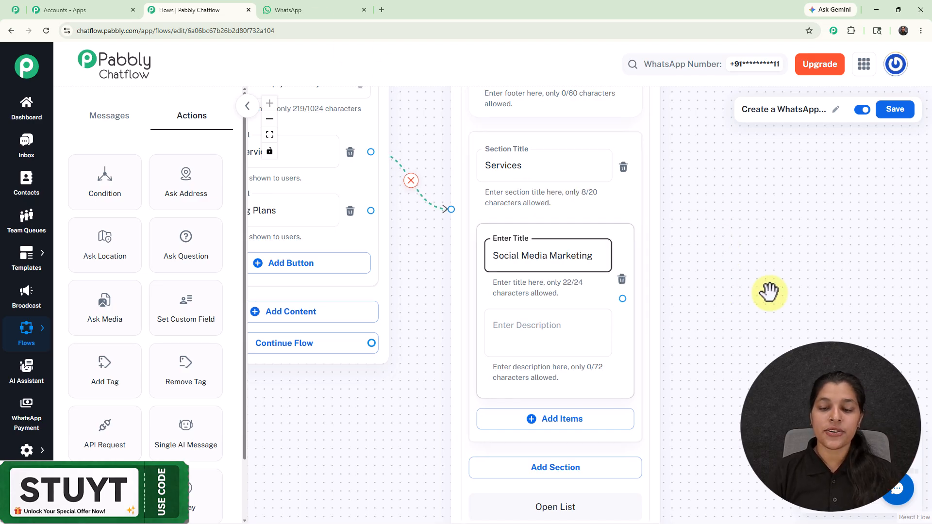
click(769, 291)
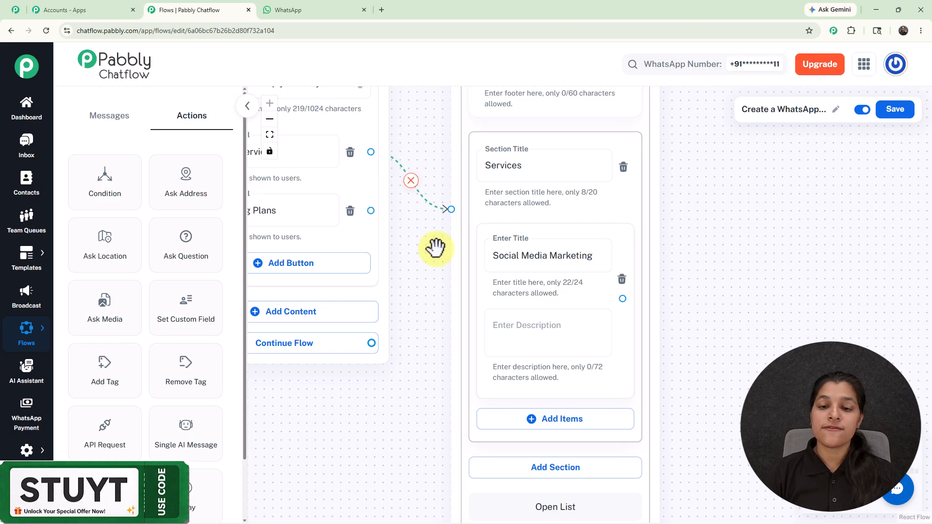
scroll(763, 315, down, 2)
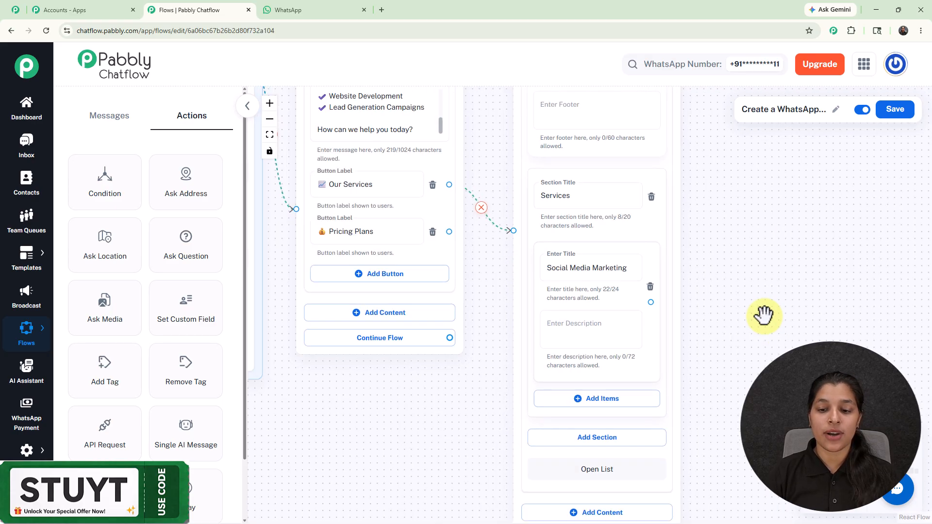
Add items titled Facebook & Google Ads and Website Development to the Services section of the List node
click(626, 405)
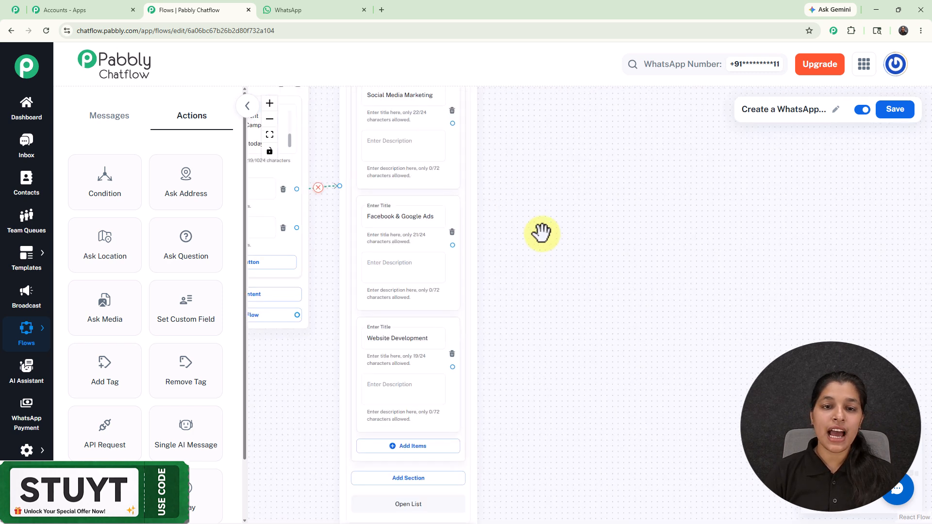
scroll(516, 253, up, 3)
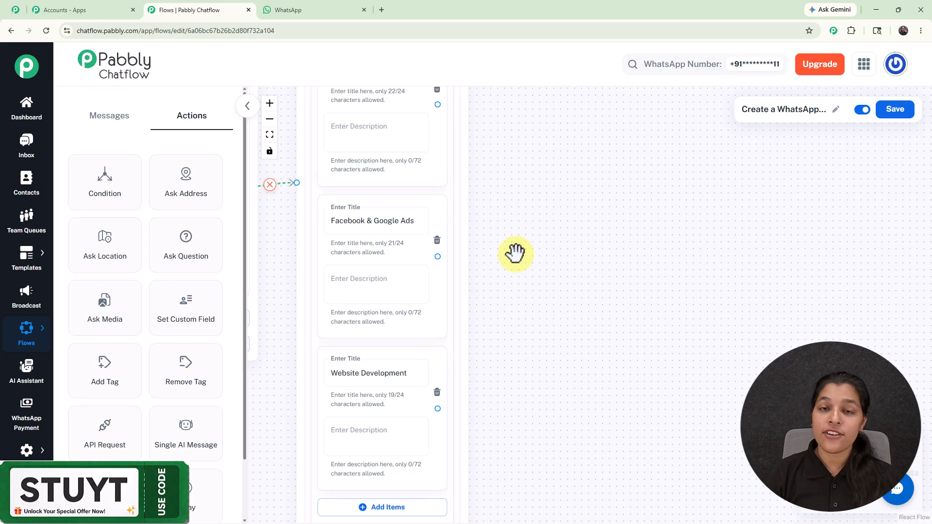
drag(516, 252, 531, 329)
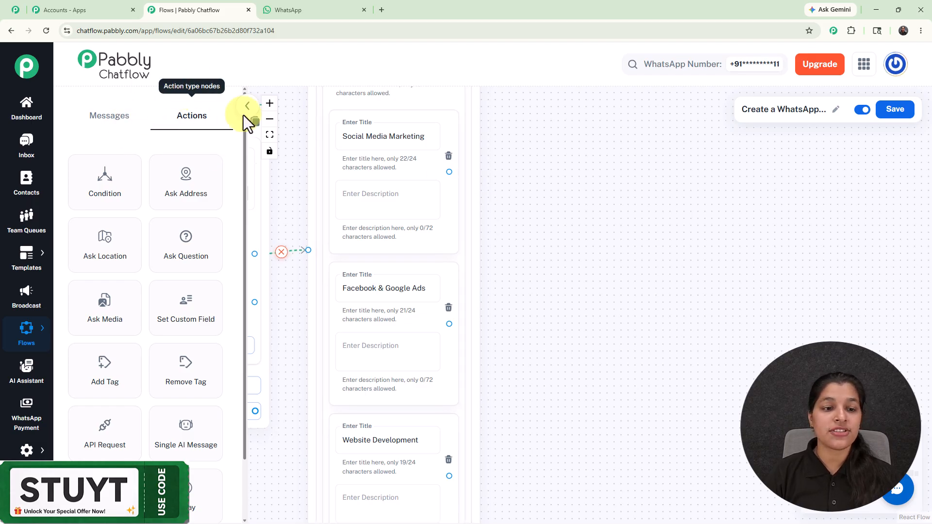
Add a Contact Custom Field node, connect it to the Social Media Marketing item and select service_type as its field
drag(198, 322, 548, 167)
drag(449, 171, 543, 257)
drag(555, 176, 526, 117)
click(571, 165)
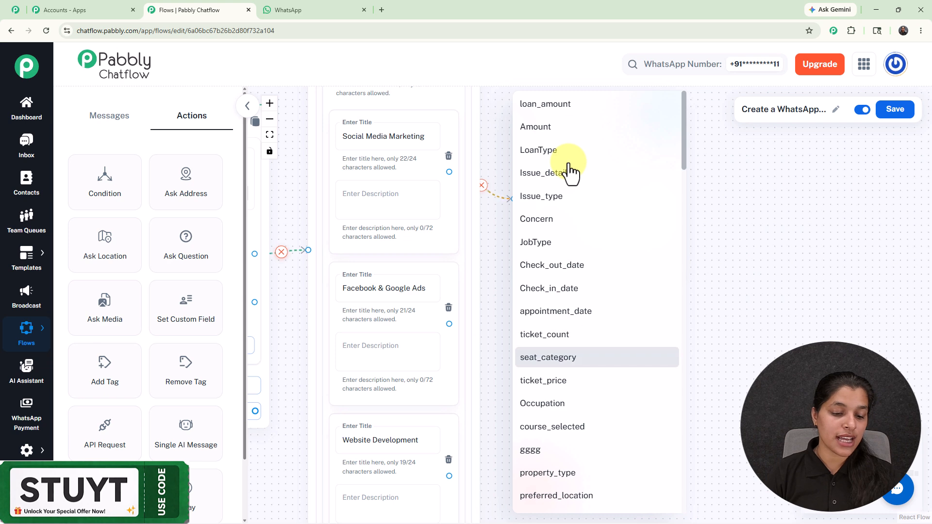
scroll(571, 172, down, 15)
click(538, 304)
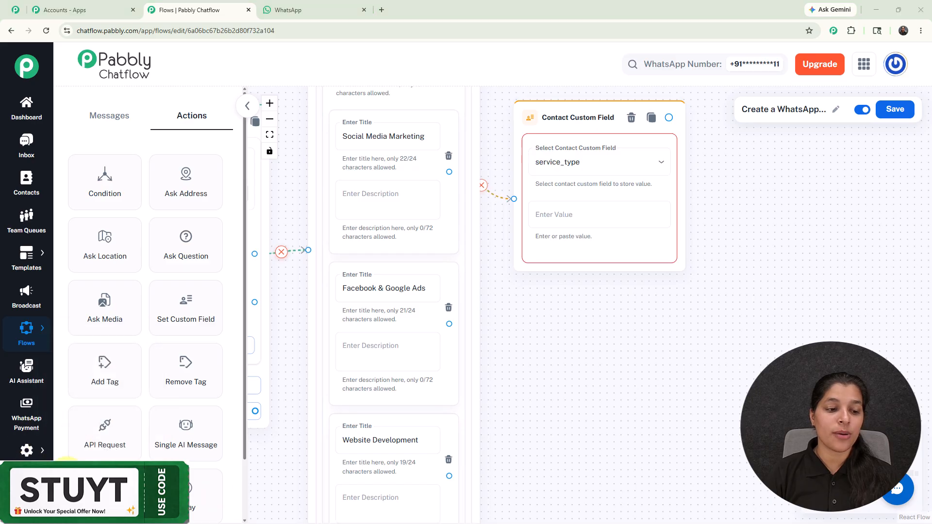
Review the Contact Custom Fields settings page down to the option for adding more fields, and return to the flow editor
mouse_move(24, 456)
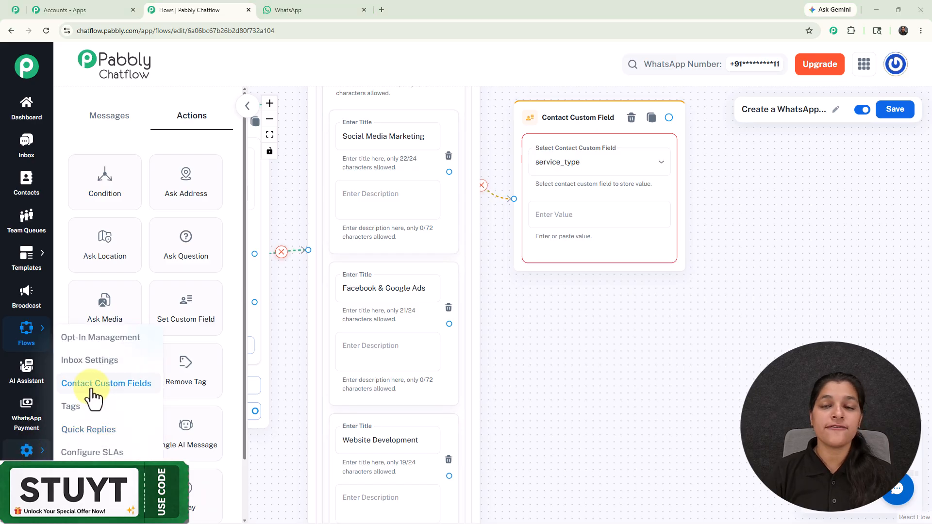
click(10, 15)
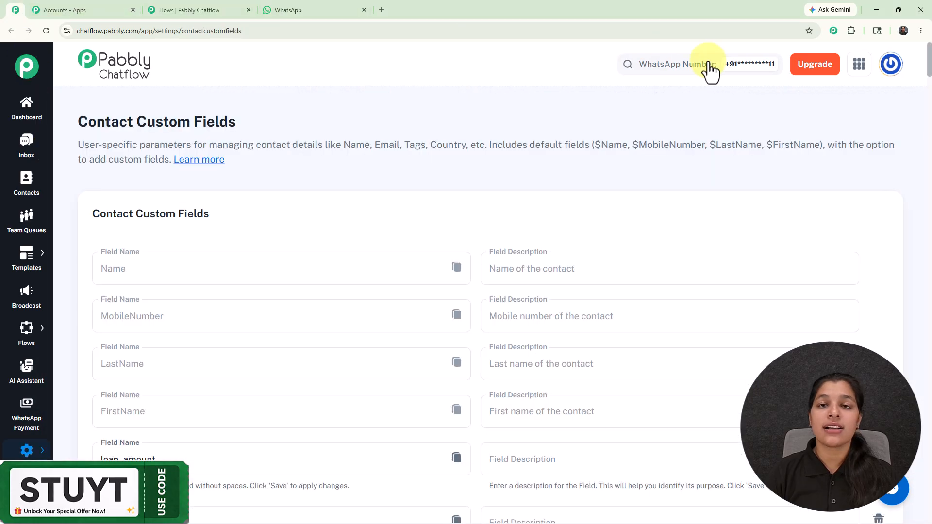
scroll(925, 116, down, 4)
scroll(925, 117, down, 20)
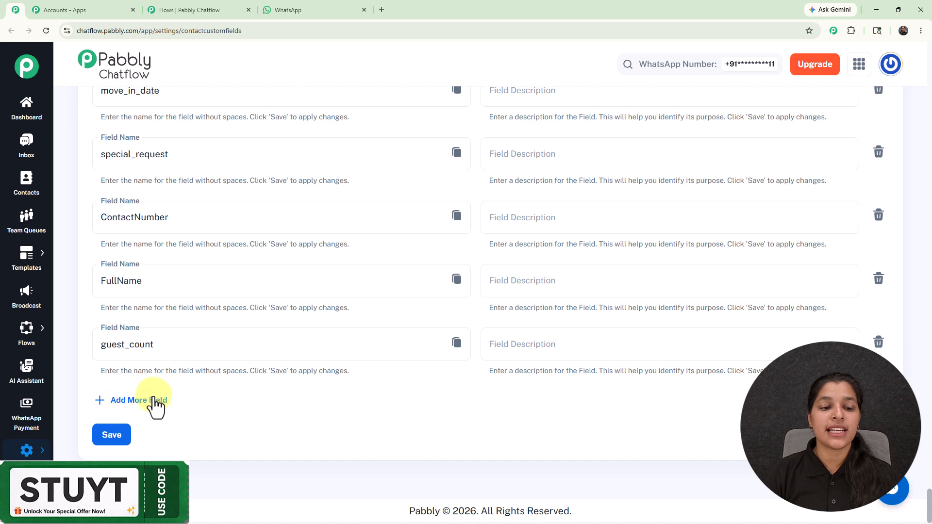
click(181, 7)
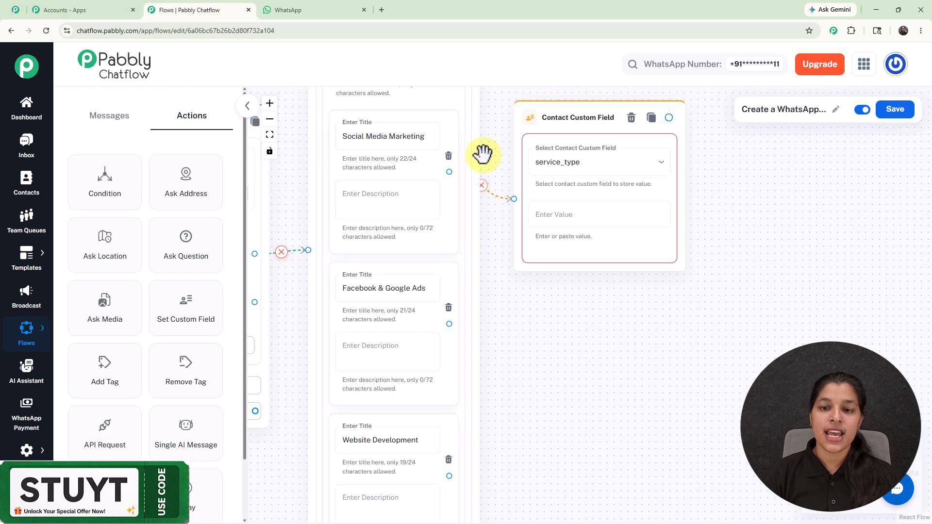
Copy the title Social Media Marketing from the list item into the custom field node's value
click(376, 136)
triple_click(376, 136)
click(601, 214)
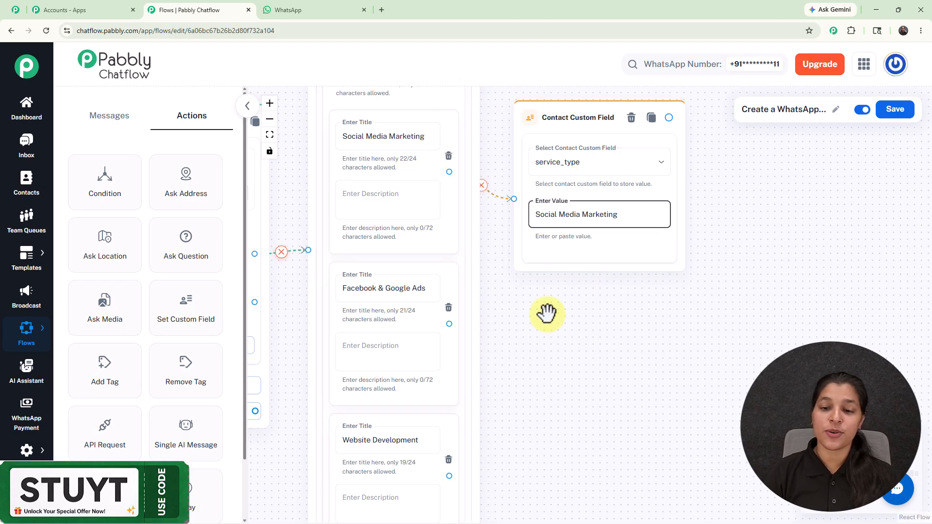
Add service_type custom field nodes with matching values to the Facebook & Google Ads and Website Development items
scroll(536, 322, down, 3)
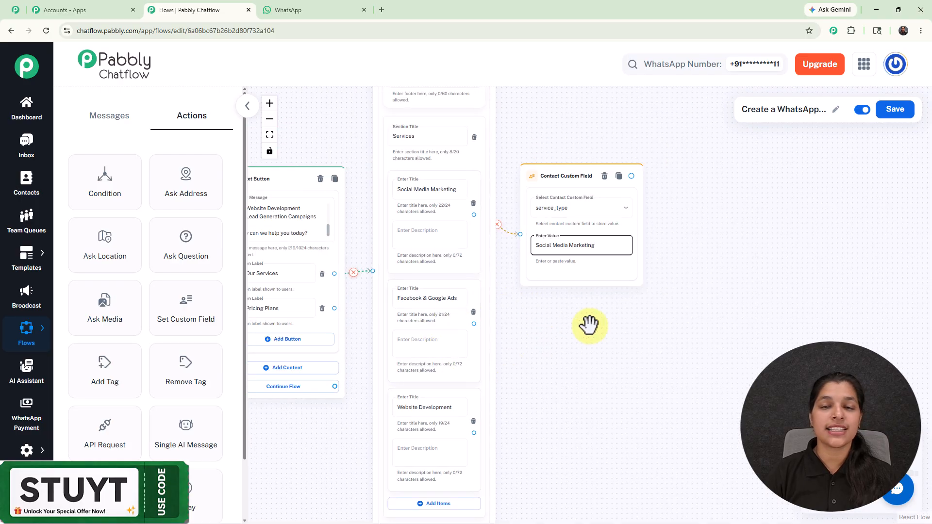
scroll(589, 324, down, 2)
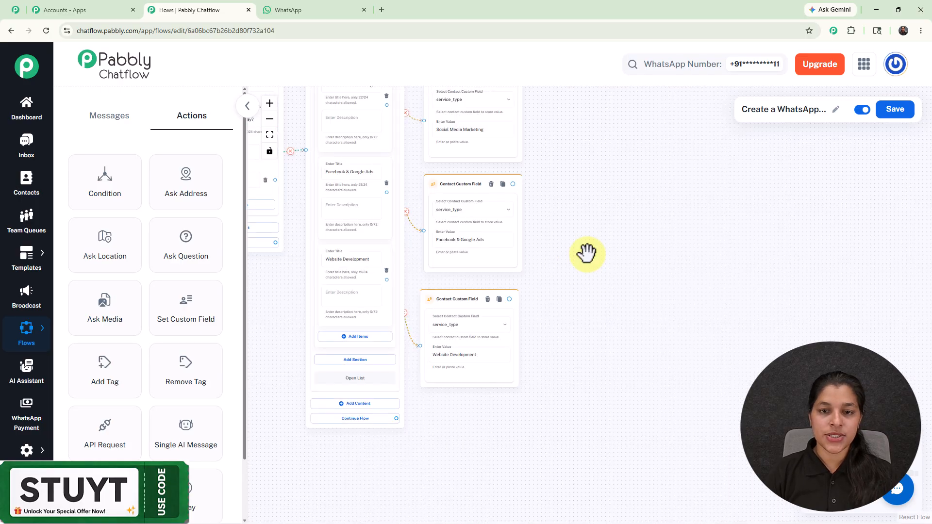
scroll(589, 252, up, 3)
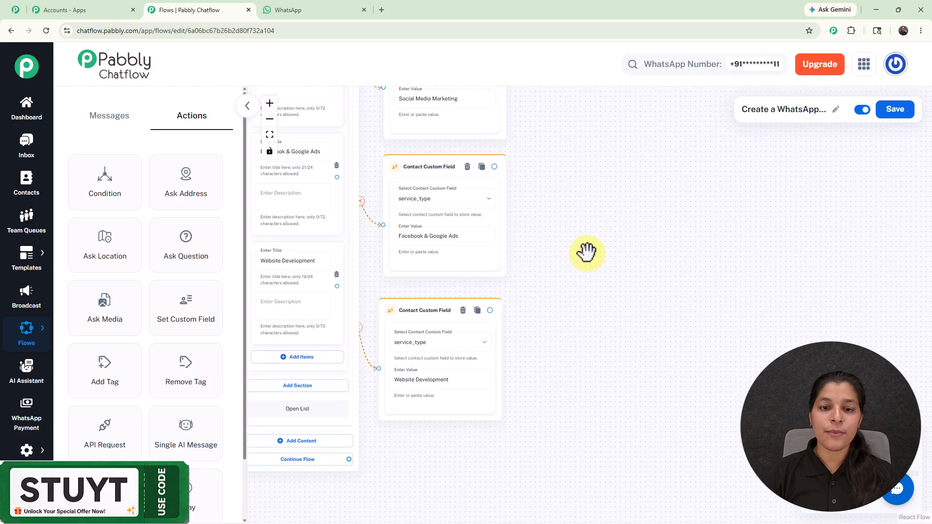
drag(570, 207, 704, 274)
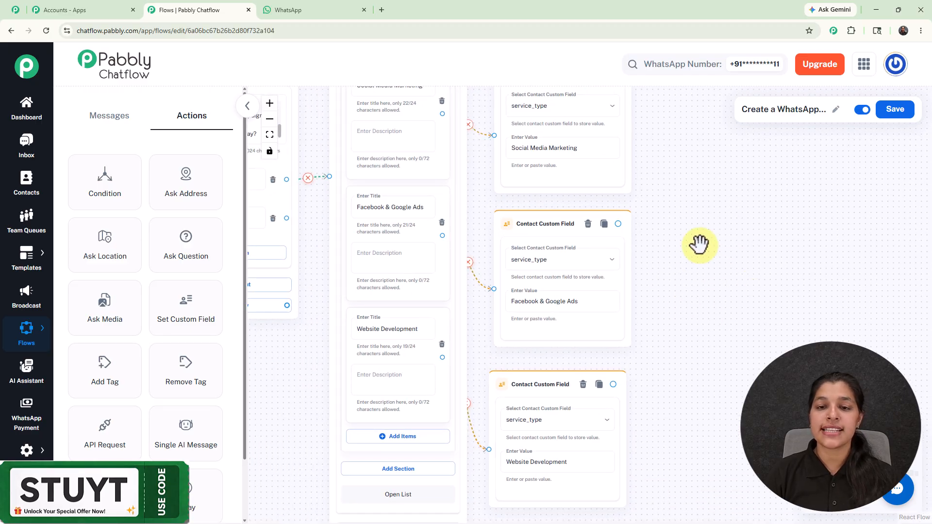
drag(694, 267, 665, 322)
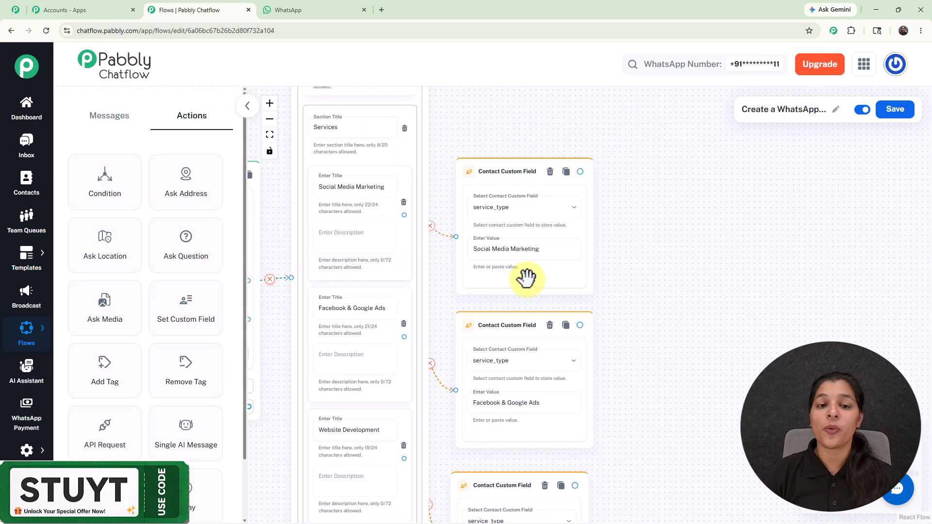
Connect a Text Button node to the Social Media Marketing custom field node, with the service details and a Book Consultation button
click(546, 260)
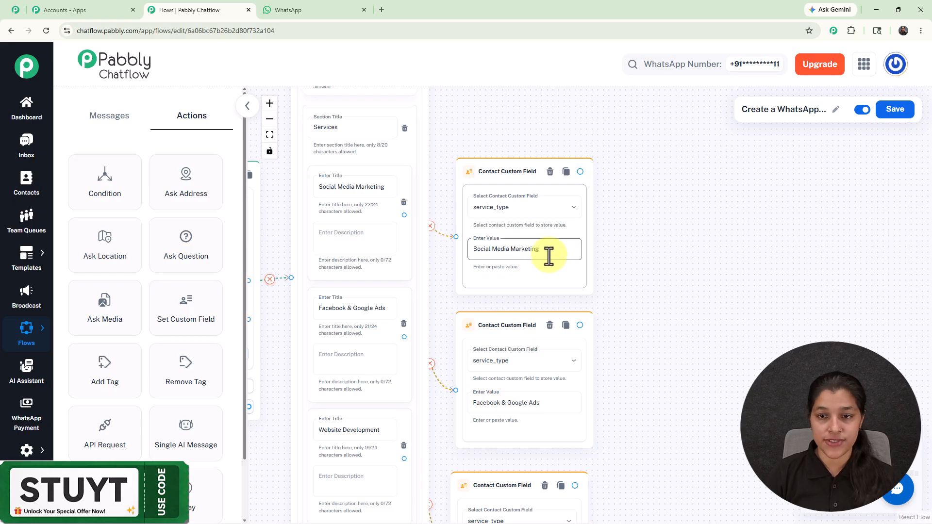
drag(580, 170, 623, 113)
click(609, 138)
drag(593, 291, 631, 185)
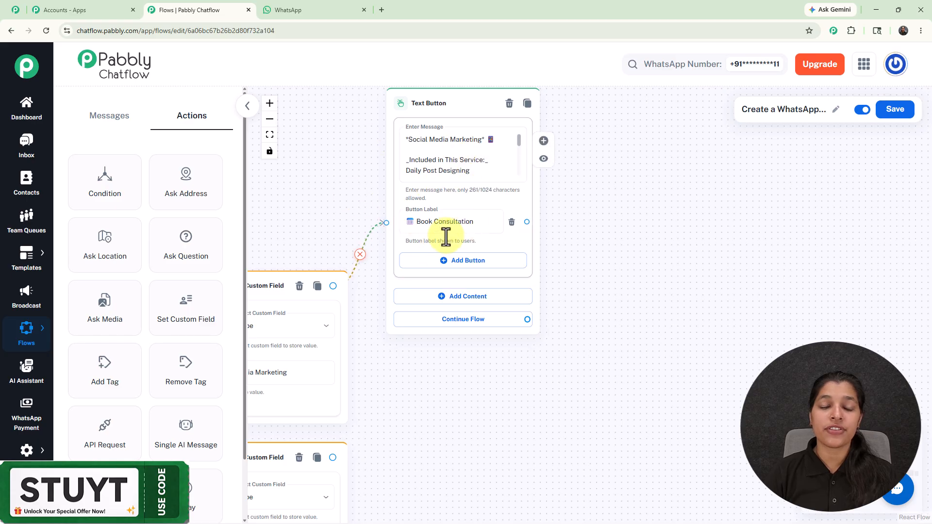
Add Text Button nodes with service details and a Book Consultation button to the Facebook & Google Ads and Website Development custom field nodes
drag(294, 197, 481, 67)
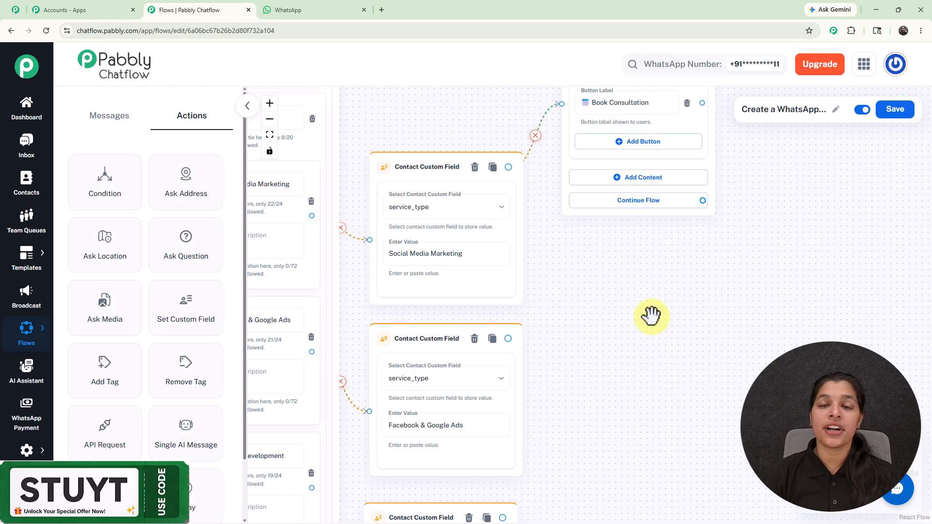
scroll(651, 317, up, 2)
drag(747, 284, 651, 121)
drag(579, 130, 601, 144)
drag(720, 245, 697, 218)
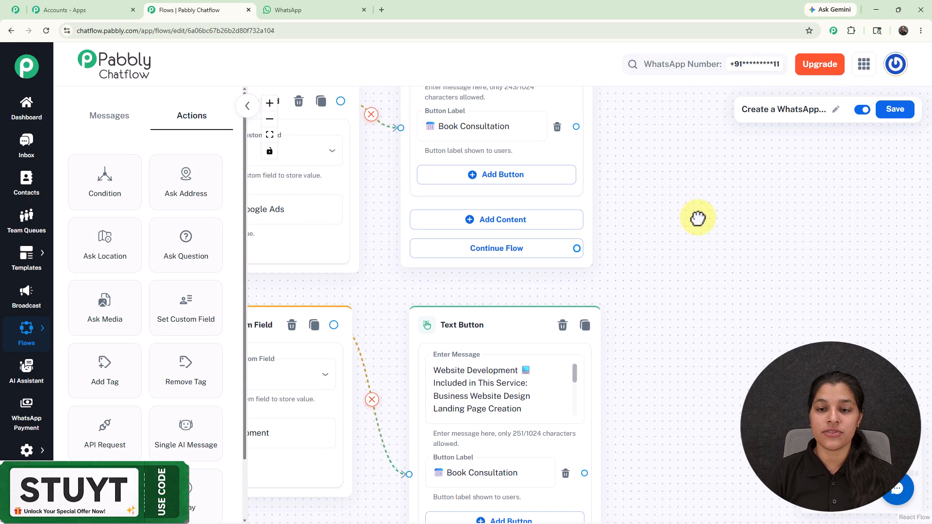
Add a Question node and connect it to the Social Media Marketing message's Book Consultation button
scroll(697, 217, down, 5)
drag(701, 183, 664, 259)
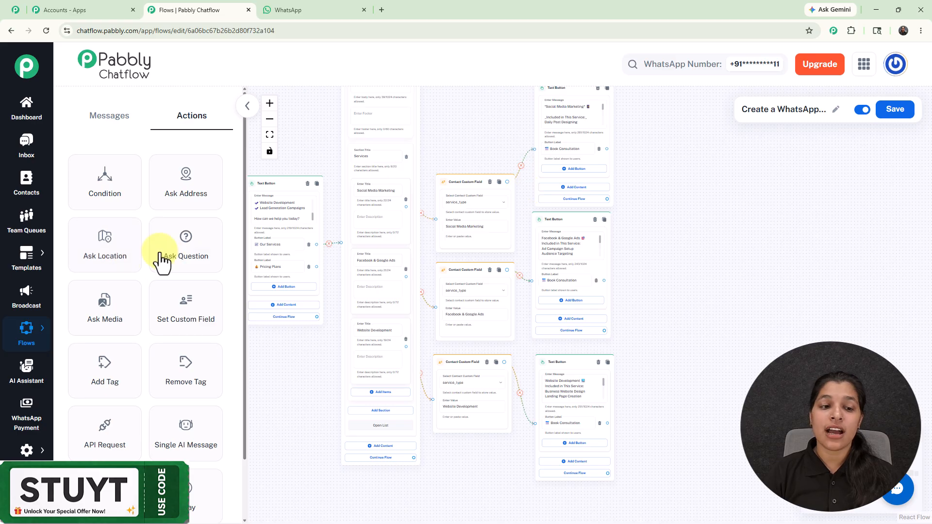
drag(169, 248, 668, 185)
drag(607, 149, 665, 248)
click(692, 207)
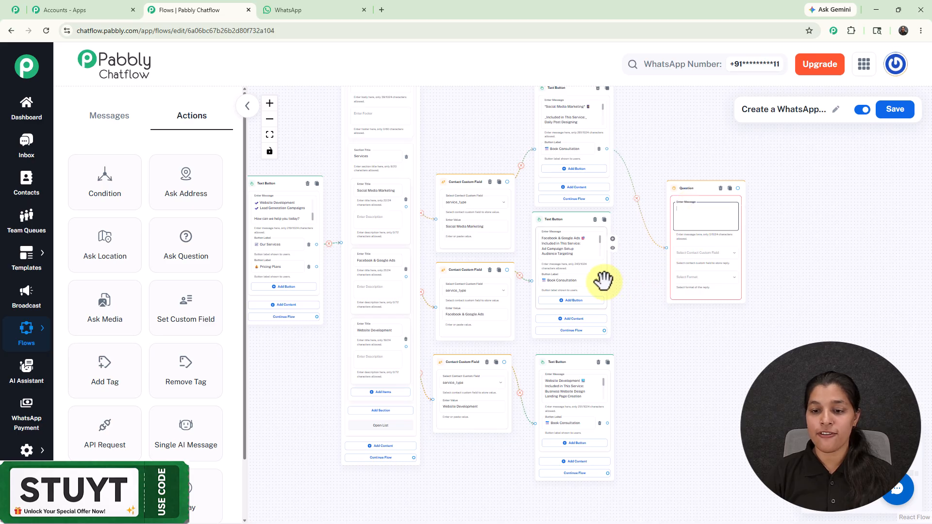
Connect the Book Consultation buttons of the Facebook & Google Ads and Website Development messages to the same Question node
scroll(603, 280, up, 5)
drag(603, 278, 761, 213)
drag(726, 362, 673, 151)
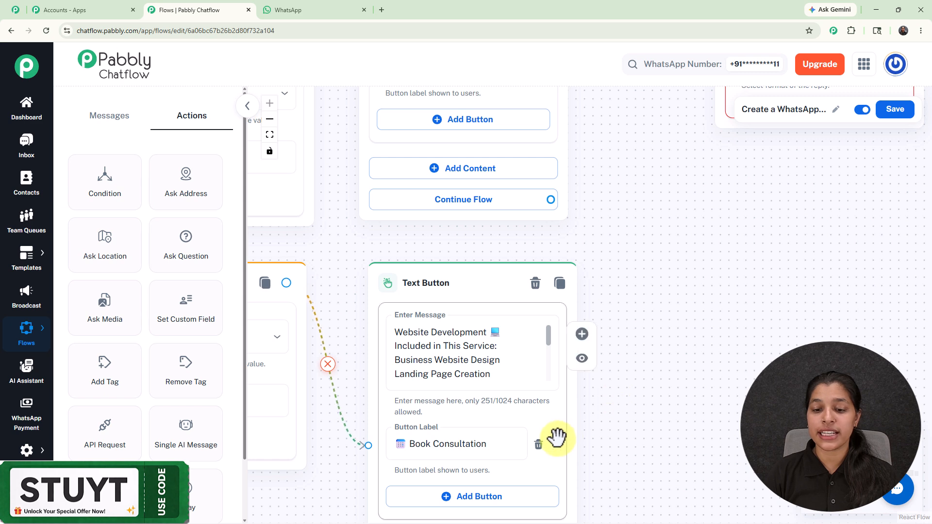
drag(557, 443, 711, 189)
drag(661, 167, 495, 276)
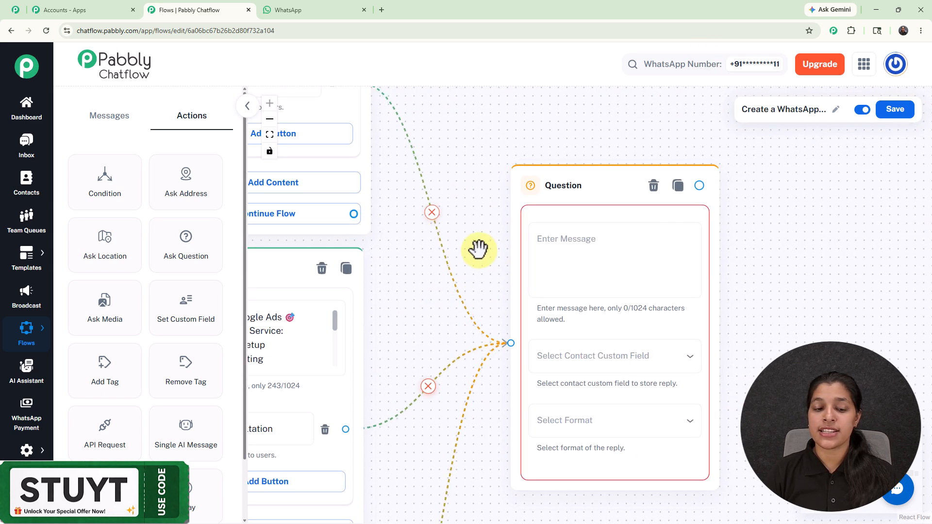
Set the Question node's message to "Great! Let's schedule your free consultation 🗓️ Please share your Full Name."
scroll(329, 394, down, 3)
click(481, 301)
text(Great! Let's schedule your free consultation 📅 Please share your Full Name.)
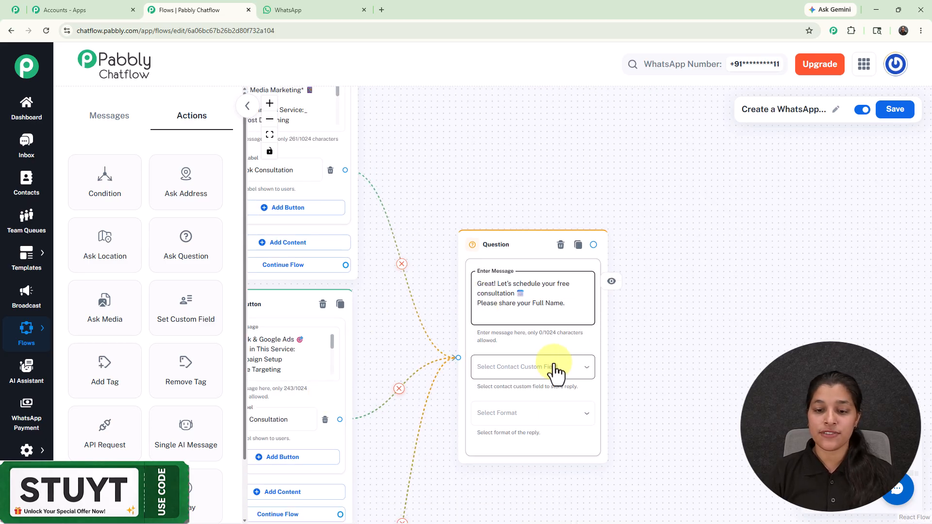
Store the question's reply in the FullName custom field and set the reply format to Any
click(556, 368)
scroll(554, 371, down, 15)
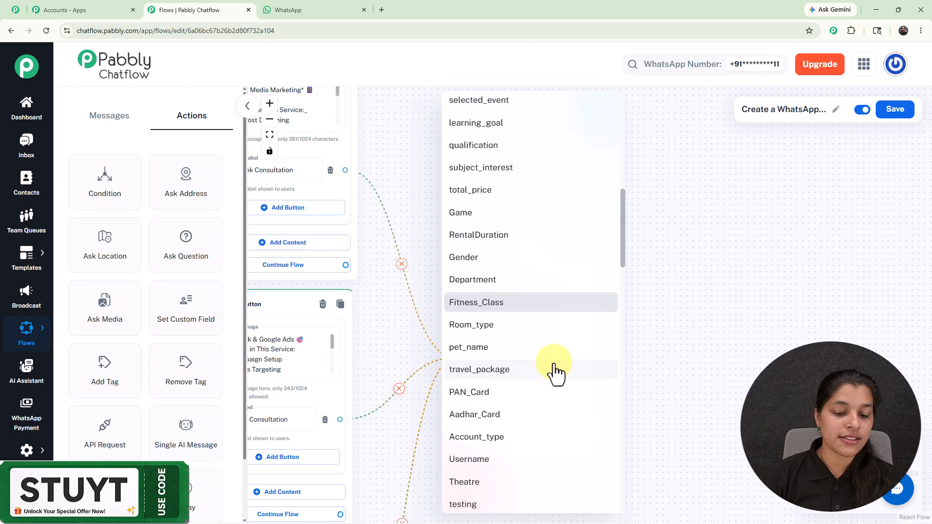
click(515, 480)
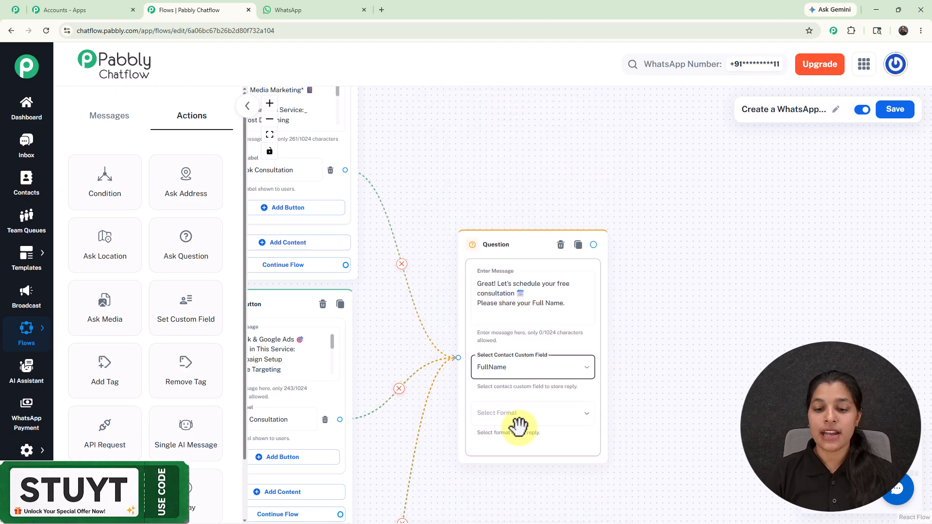
click(511, 417)
click(461, 369)
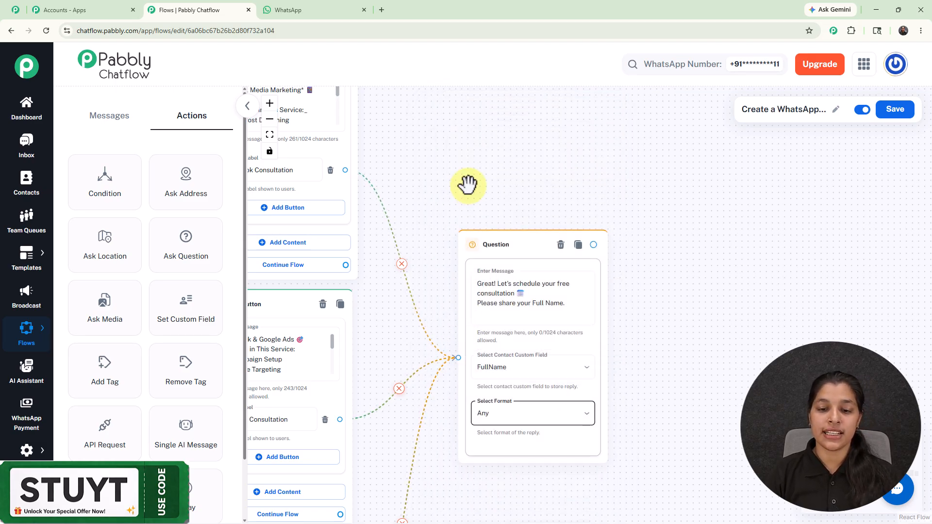
Chain two more Question nodes asking for Business Name, stored in Company_name, and Email Address, stored in Email, both with format Any
scroll(467, 184, down, 3)
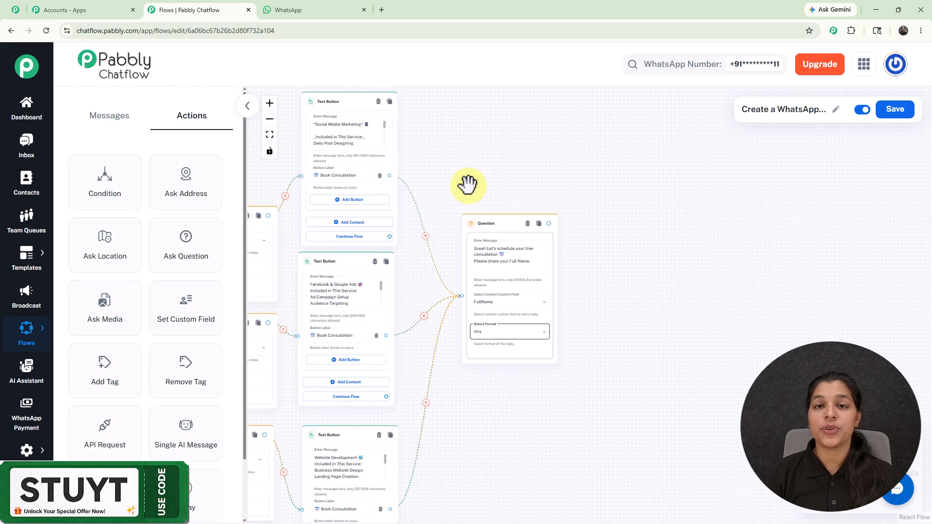
drag(467, 184, 414, 139)
scroll(414, 139, up, 3)
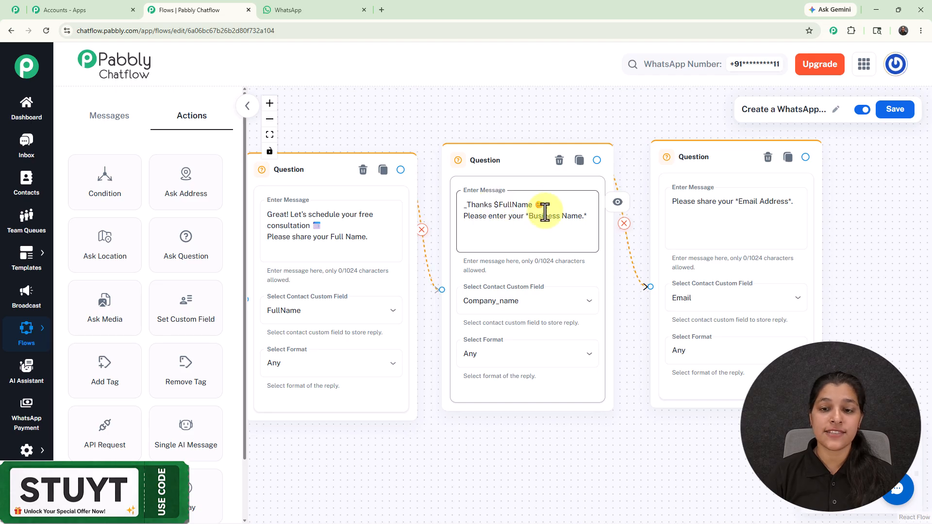
scroll(490, 212, up, 2)
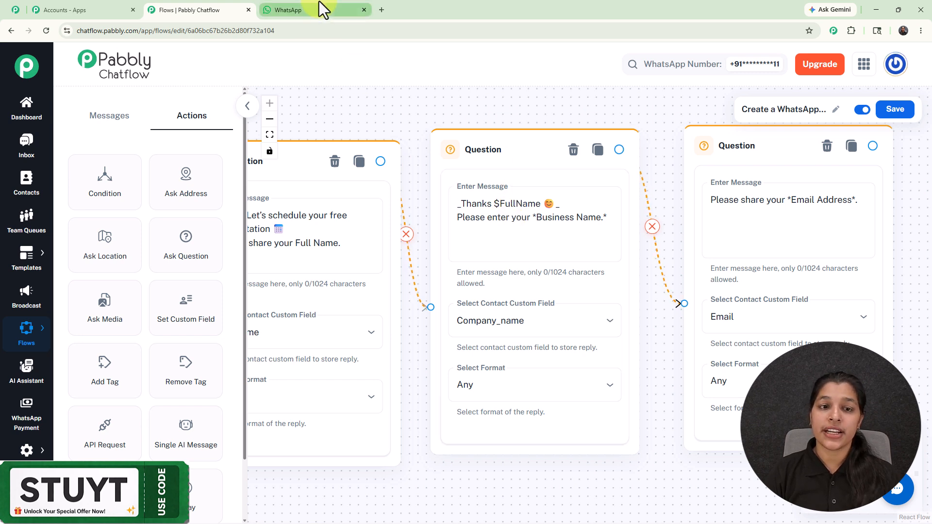
Switch to WhatsApp, review the consultation booking questions and replies in the test chat, and return to the flow editor
click(291, 7)
scroll(445, 197, up, 3)
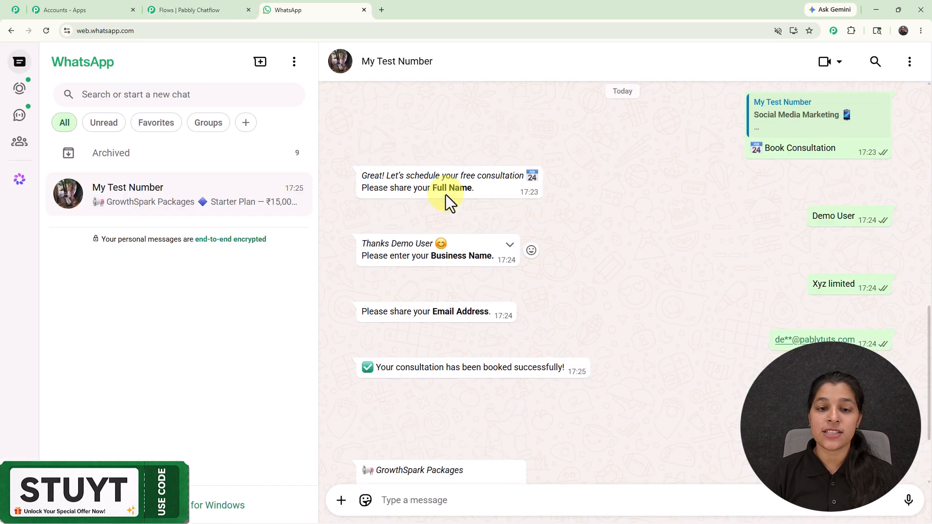
scroll(436, 266, down, 1)
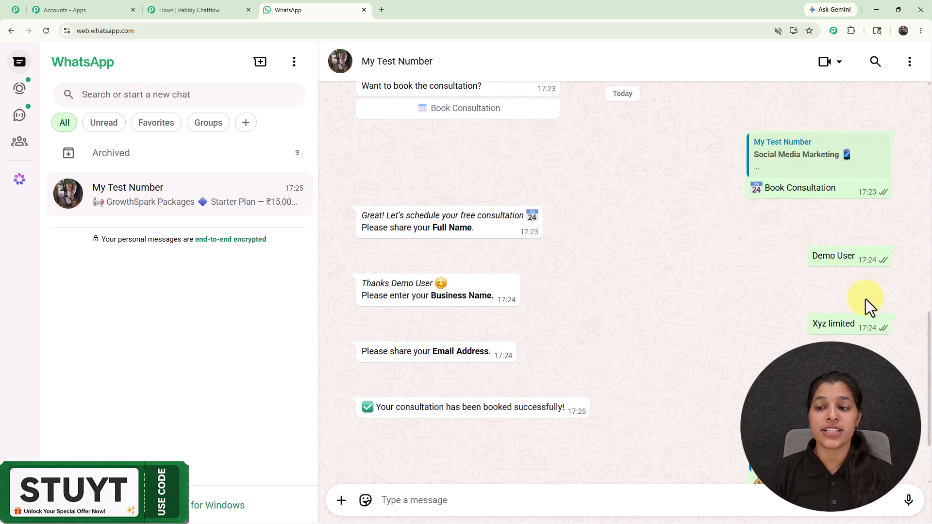
click(158, 10)
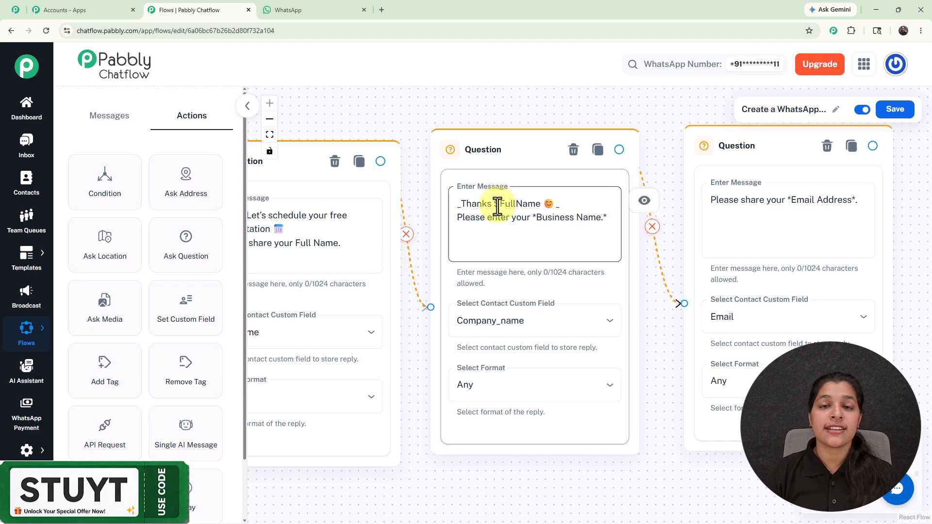
Connect a new Text Button node to the Email Address question
drag(368, 115, 424, 97)
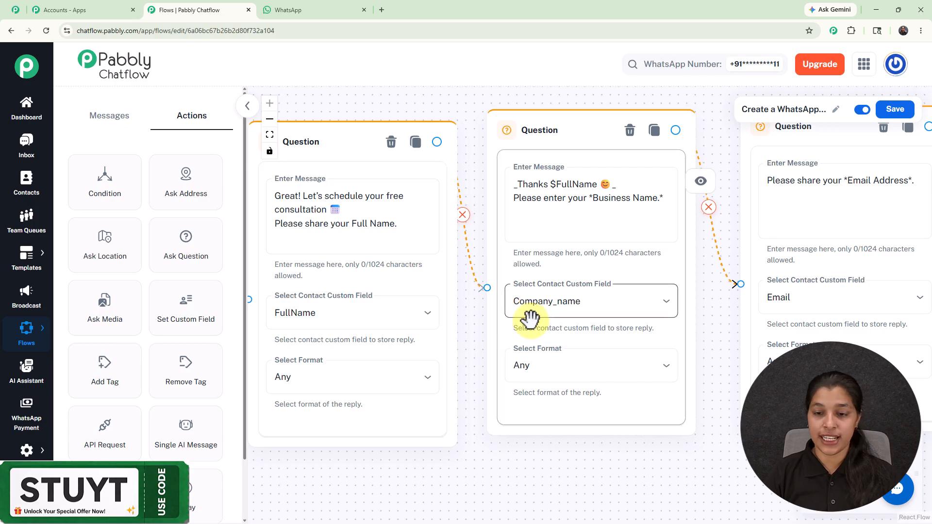
scroll(532, 319, down, 3)
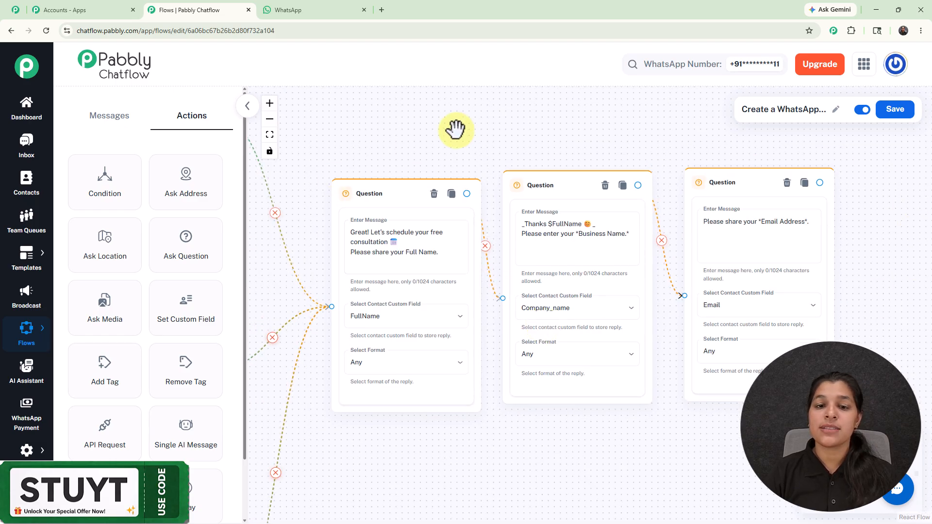
drag(819, 182, 878, 216)
click(878, 251)
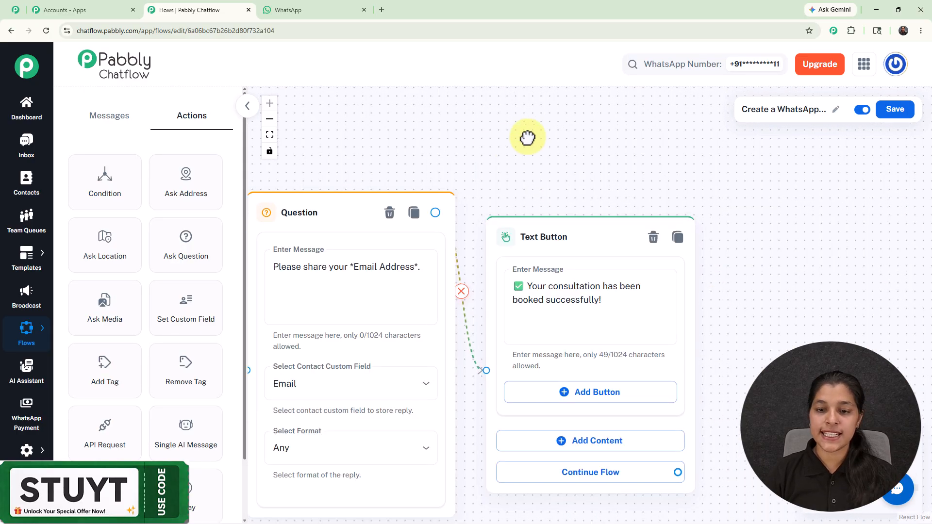
Review the flow from the consultation questions back through the service detail branches and services list to the GrowthSpark Packages pricing message
drag(527, 138, 843, 102)
scroll(431, 158, down, 3)
drag(596, 137, 922, 160)
scroll(550, 193, down, 1)
scroll(550, 193, down, 3)
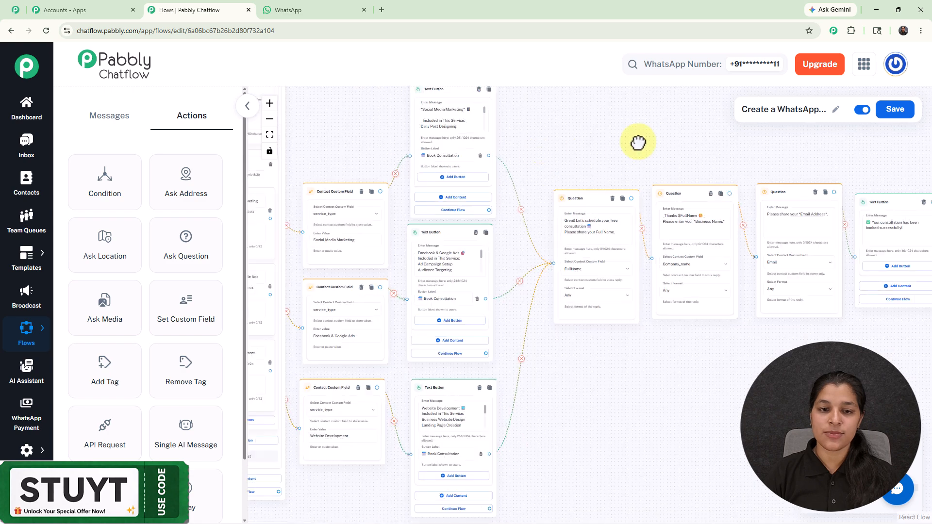
drag(586, 149, 803, 120)
drag(389, 346, 420, 260)
scroll(442, 211, up, 2)
scroll(441, 211, up, 1)
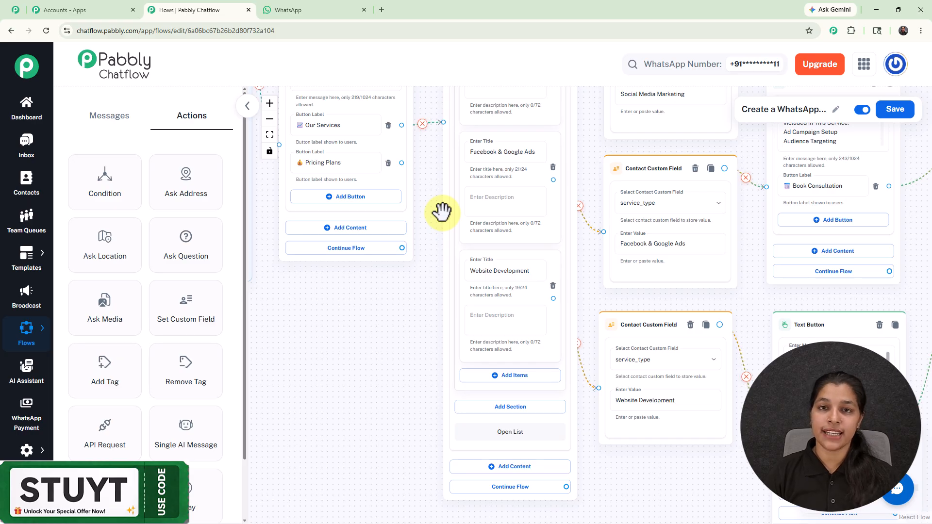
scroll(442, 212, down, 6)
scroll(566, 453, up, 7)
drag(578, 466, 579, 324)
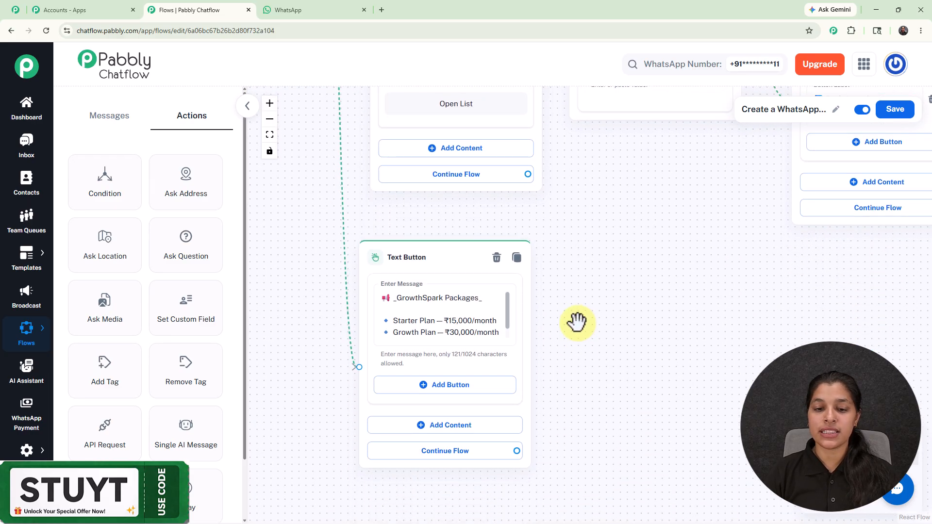
scroll(649, 273, down, 5)
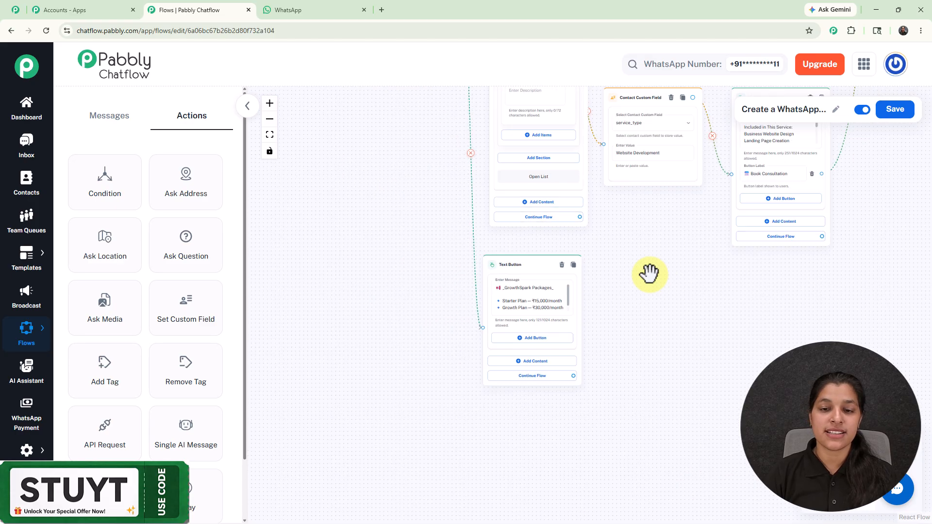
Check the overall chatbot flow from the trigger to the final booking message and save it
drag(664, 239, 563, 391)
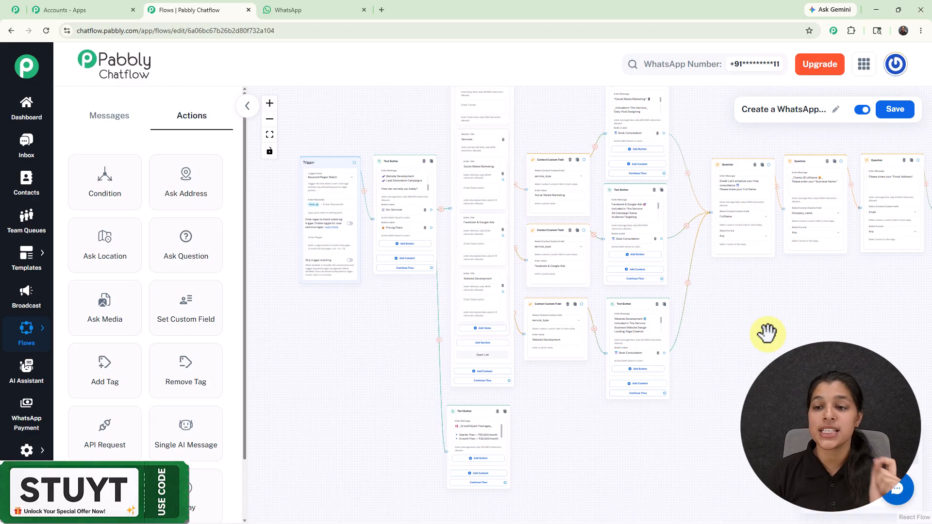
drag(767, 333, 713, 385)
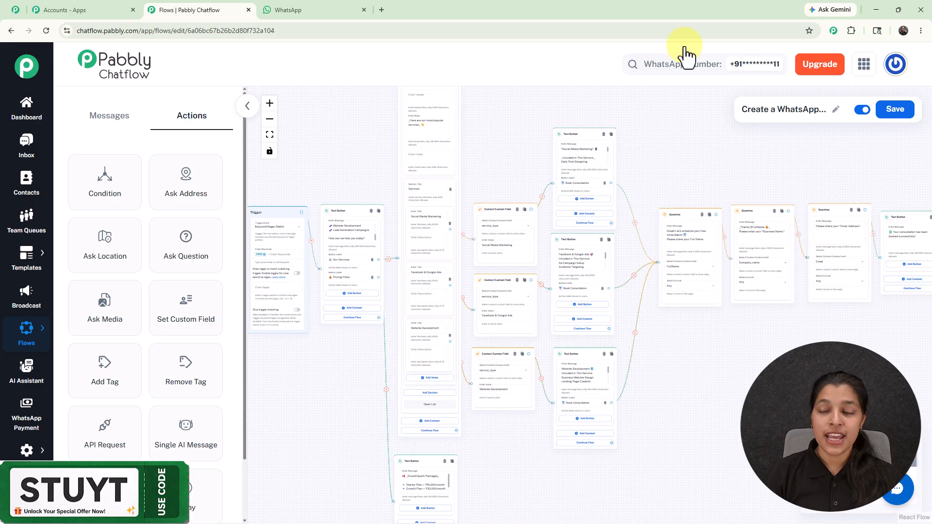
click(894, 109)
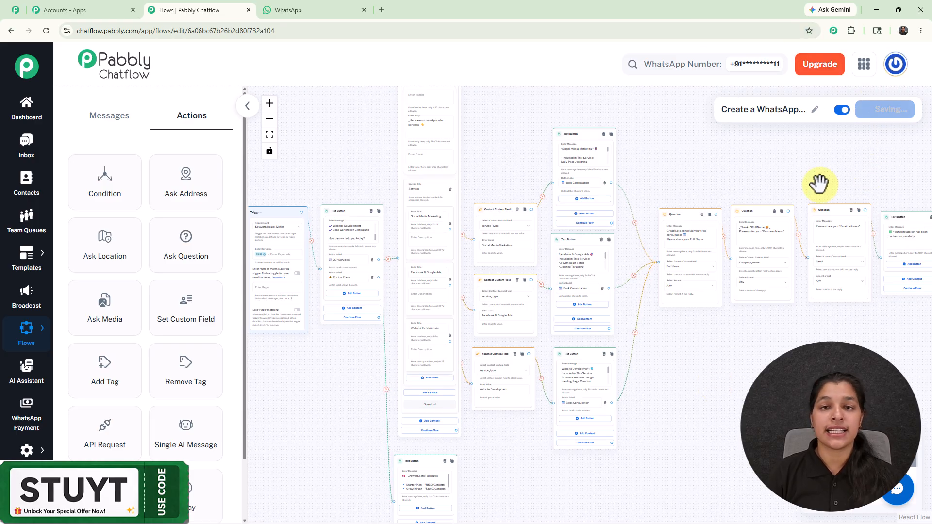